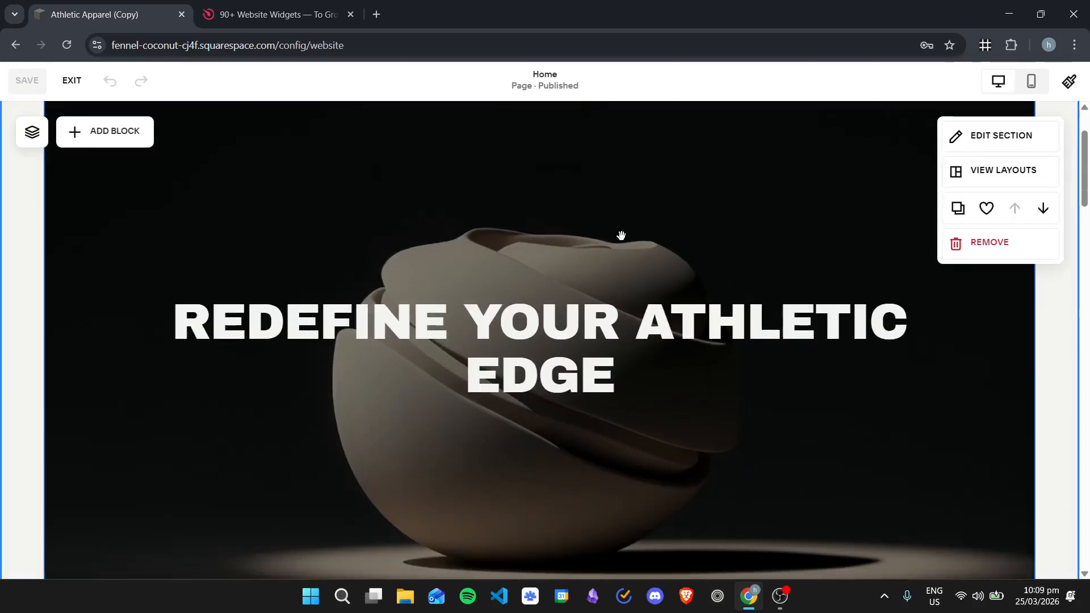
# Switch from the Squarespace page editor to the Elfsight website.
pyautogui.scroll(-10, 625, 238)
pyautogui.scroll(-15, 643, 286)
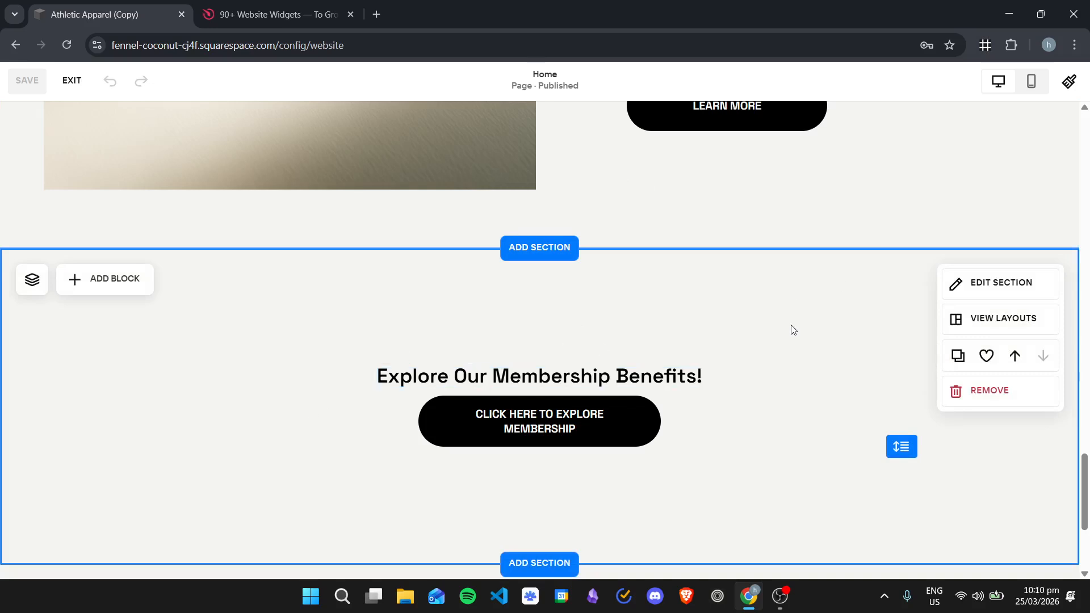
pyautogui.click(265, 6)
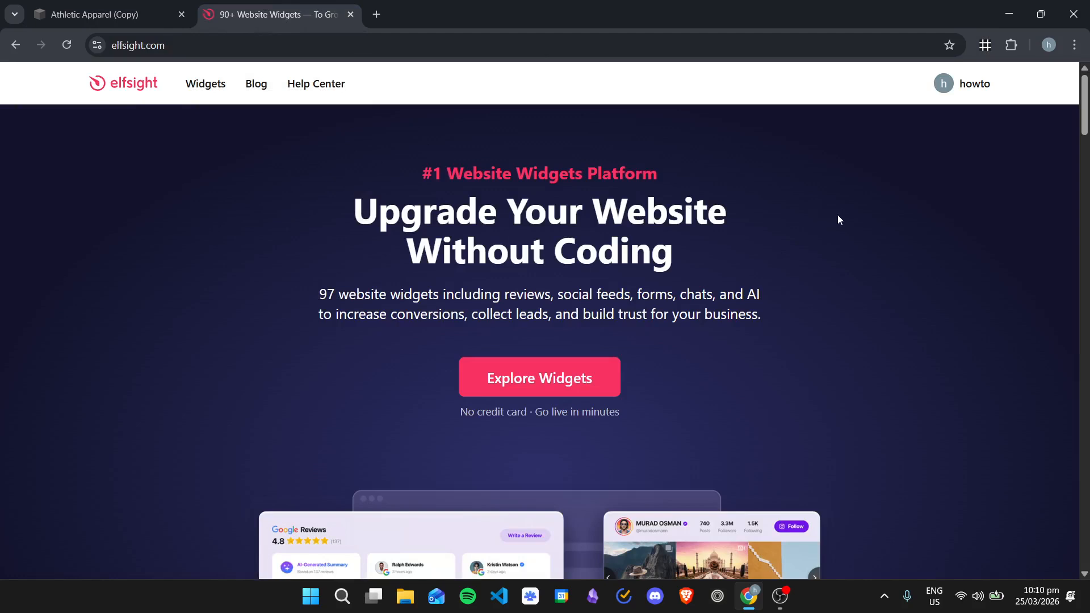
# Examine the Elfsight widget categories and the widgets offered in each.
pyautogui.moveTo(204, 85)
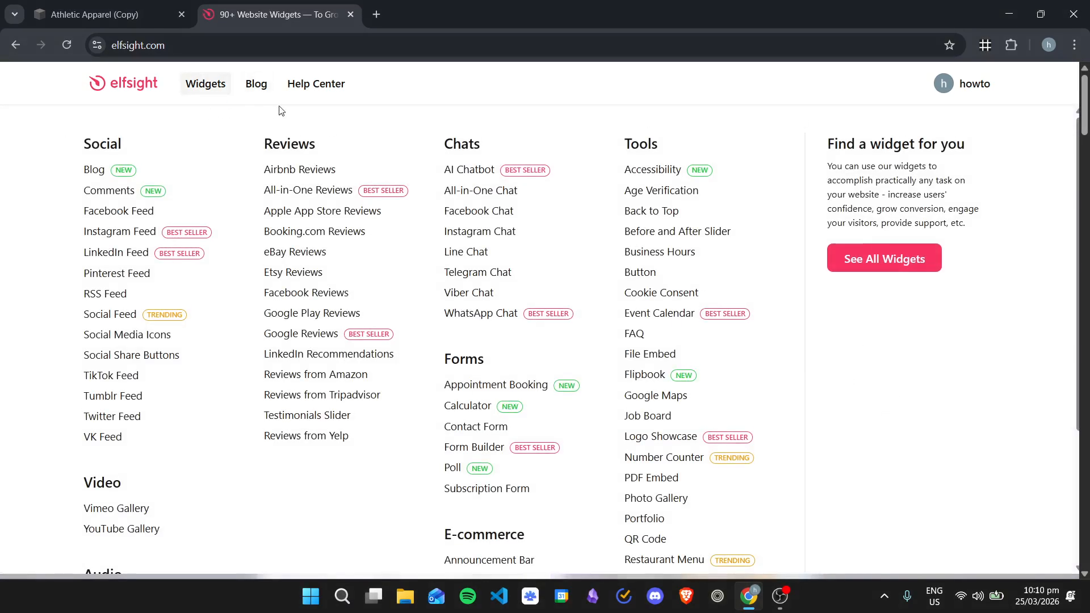
pyautogui.scroll(-3, 568, 284)
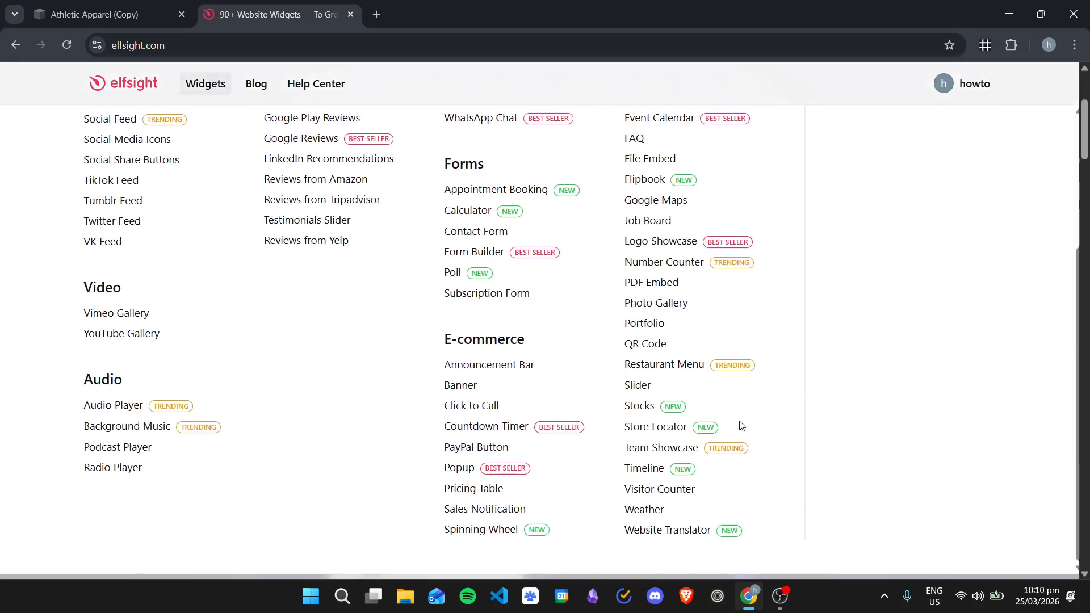
pyautogui.scroll(3, 755, 418)
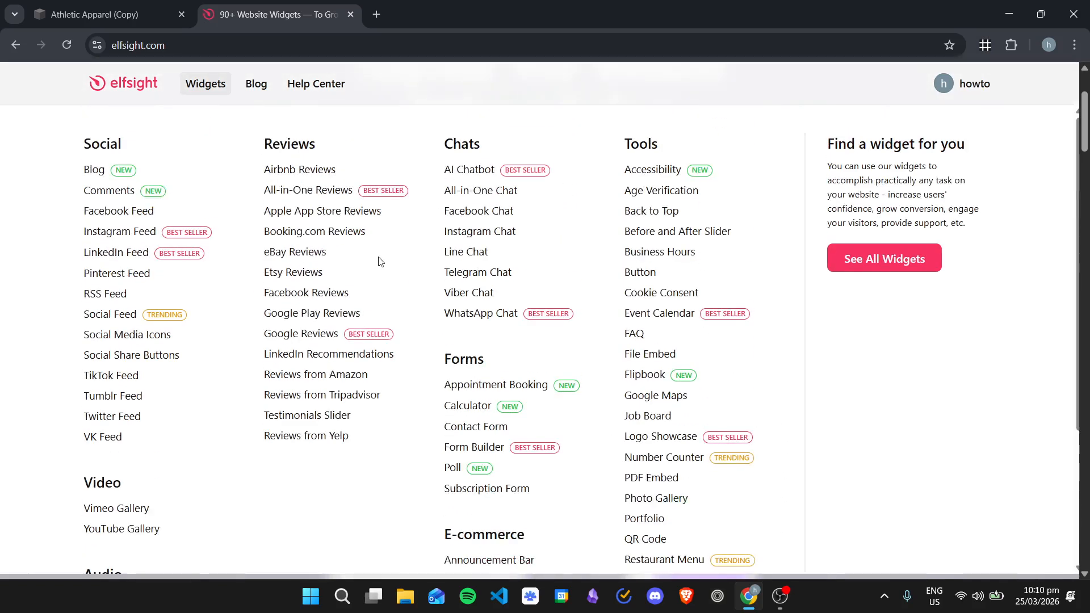
pyautogui.scroll(-1, 308, 305)
pyautogui.scroll(-2, 308, 305)
pyautogui.scroll(1, 562, 390)
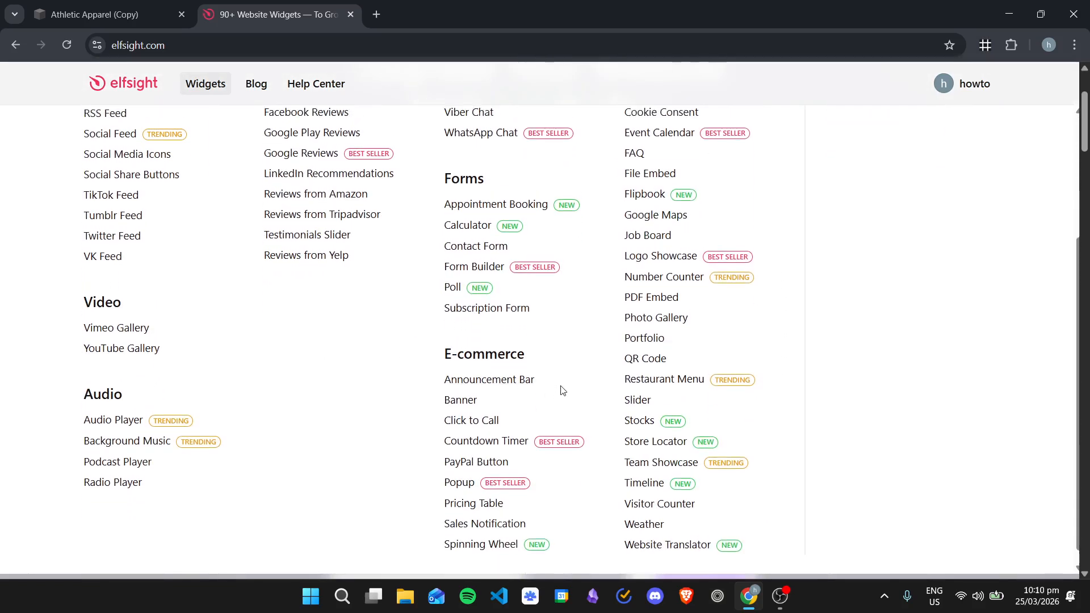
pyautogui.scroll(1, 653, 341)
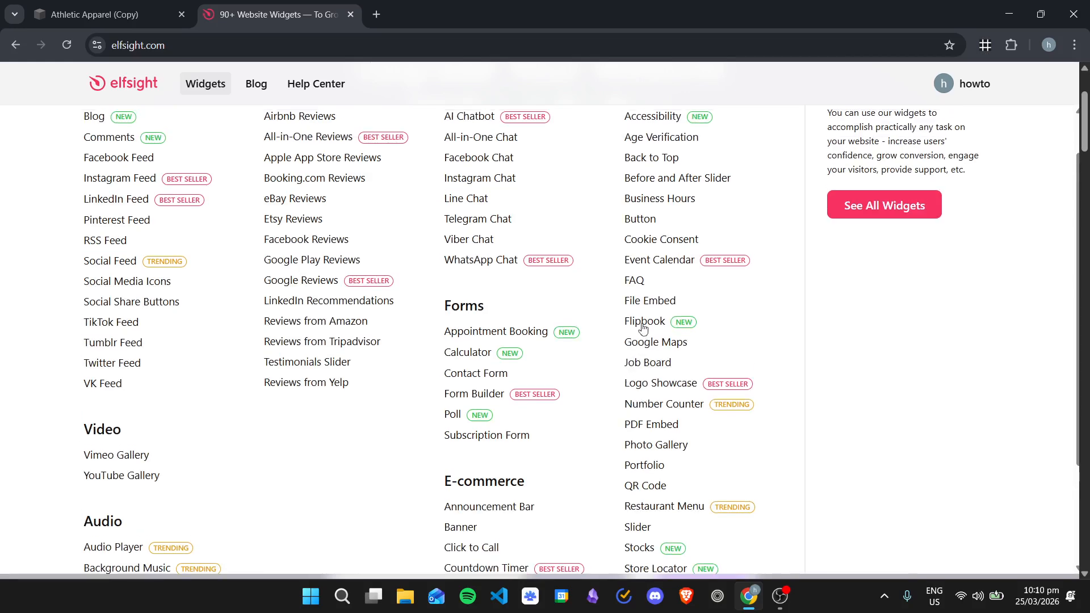
pyautogui.scroll(1, 682, 358)
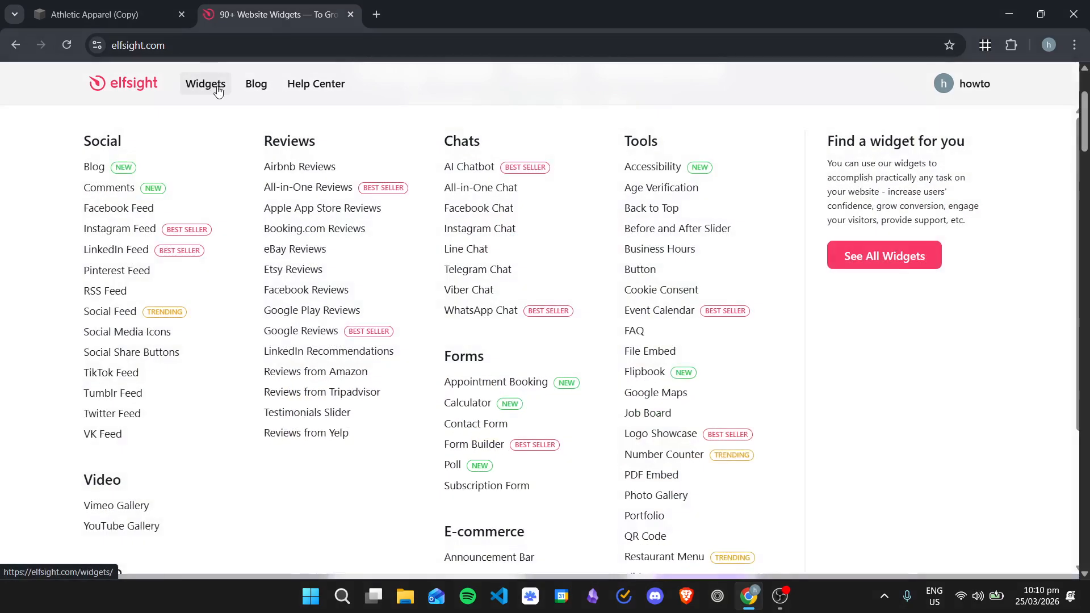
# Search the full Elfsight widget catalog for "file" and open the File Embed widget page.
pyautogui.click(206, 84)
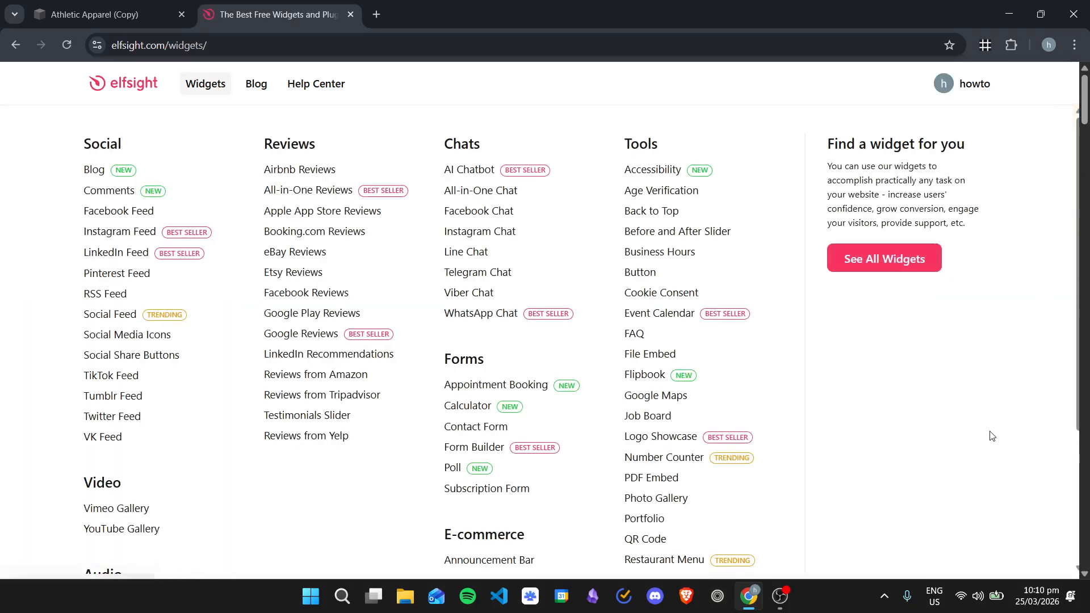
pyautogui.scroll(-3, 1017, 237)
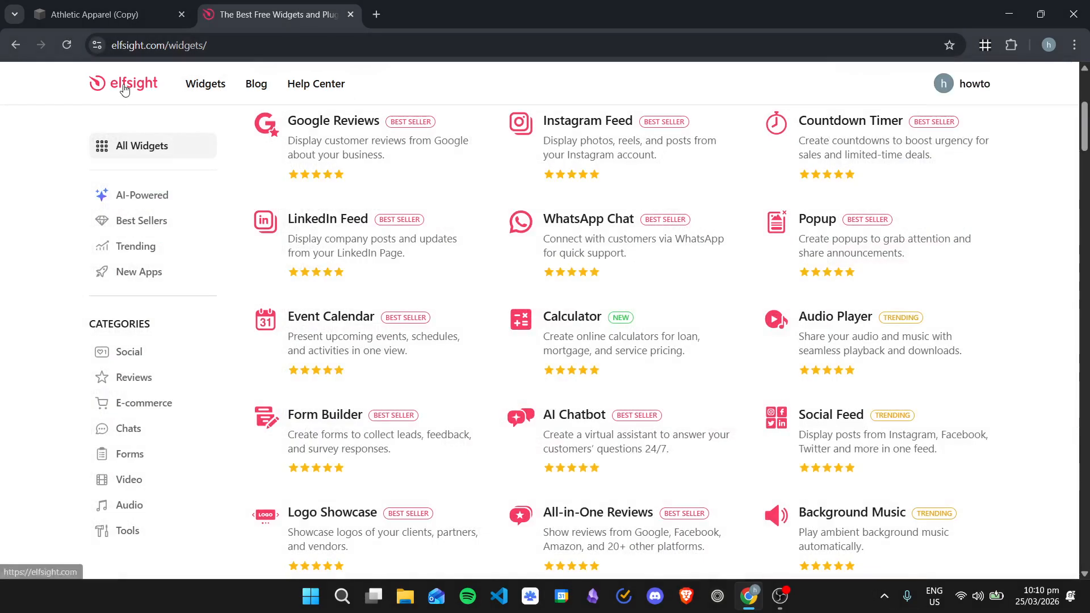
pyautogui.scroll(3, 180, 260)
pyautogui.click(885, 344)
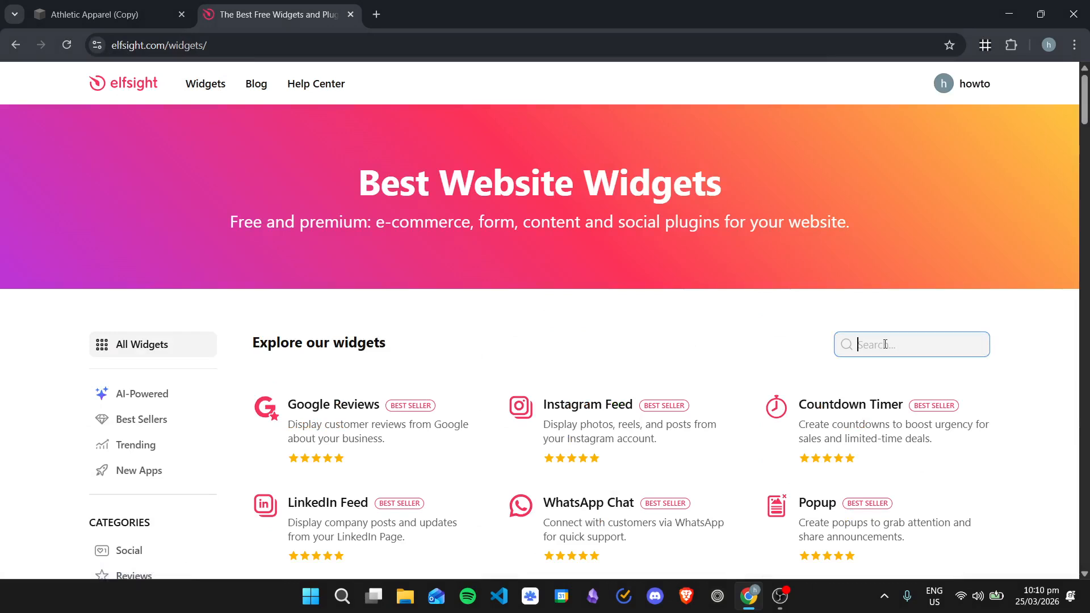
pyautogui.write('file')
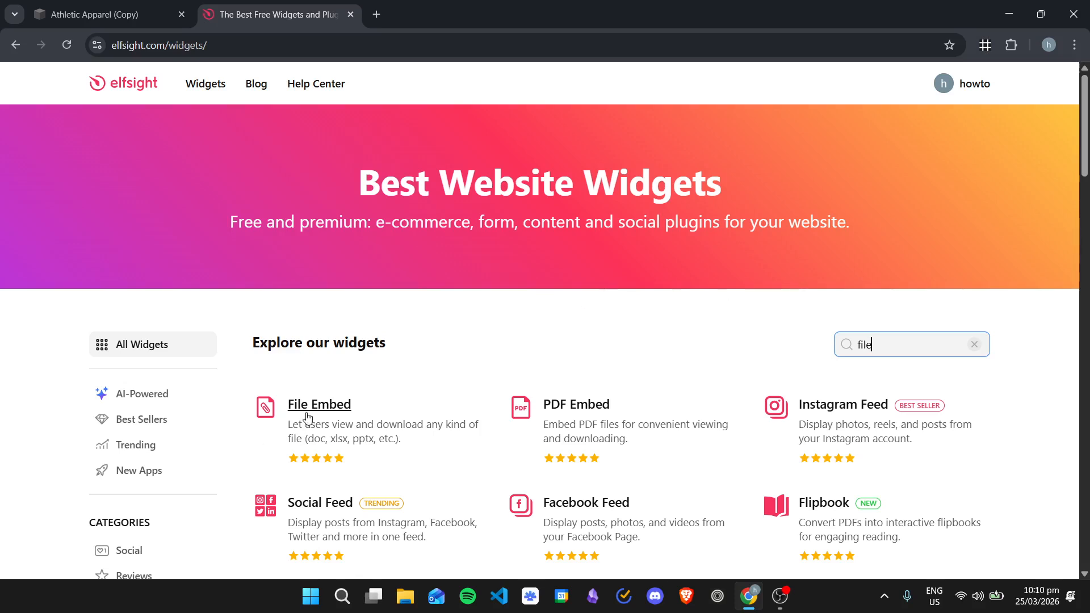
pyautogui.scroll(-1, 385, 410)
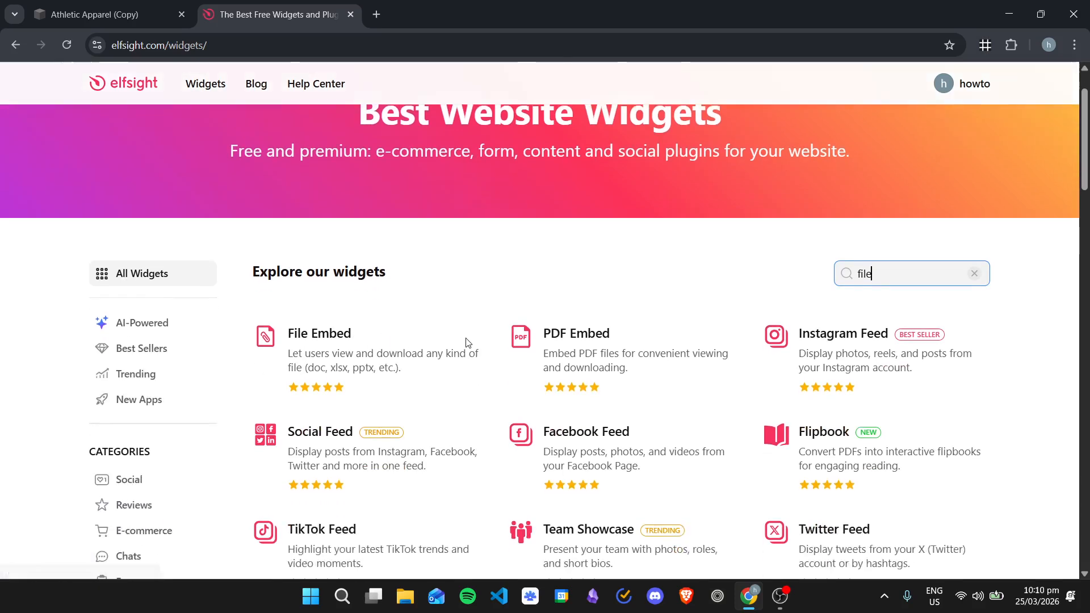
pyautogui.click(328, 346)
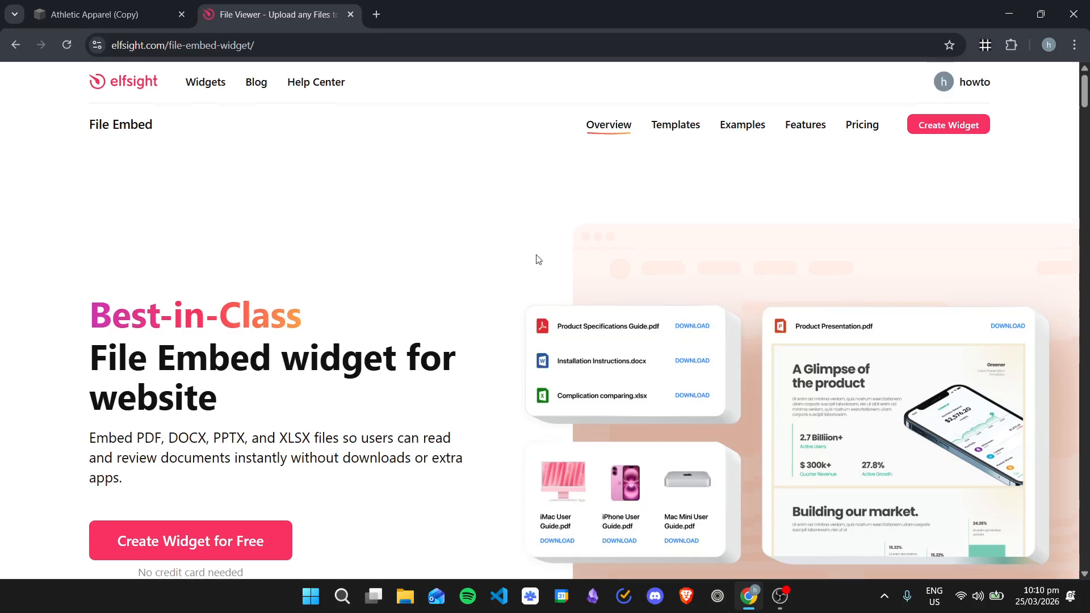
# Choose the Excel Table template for the File Embed widget and continue with it into the widget editor.
pyautogui.scroll(-3, 431, 289)
pyautogui.click(246, 397)
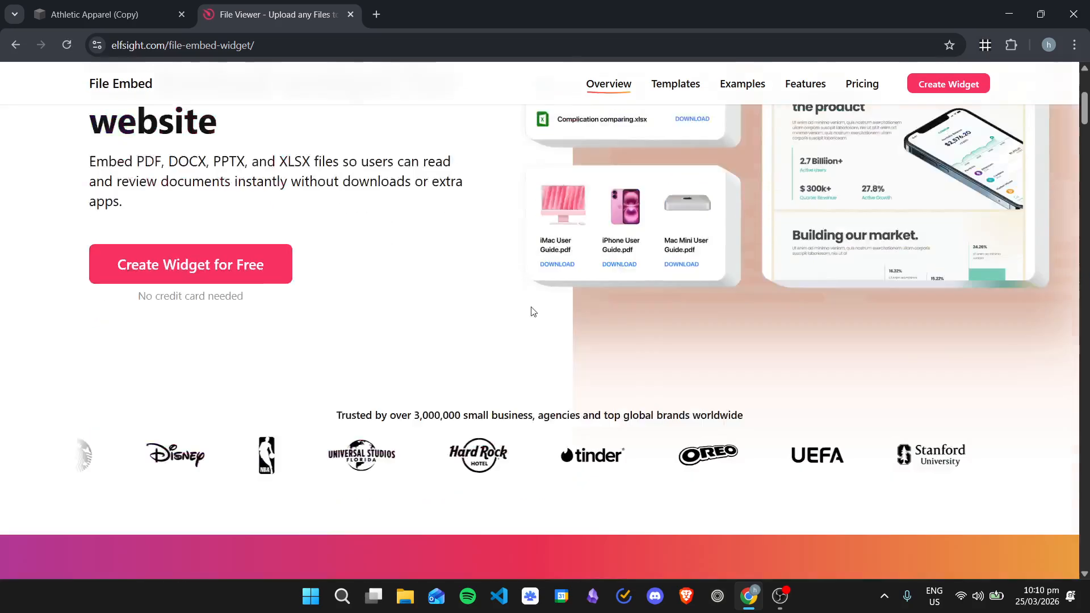
pyautogui.scroll(-10, 991, 344)
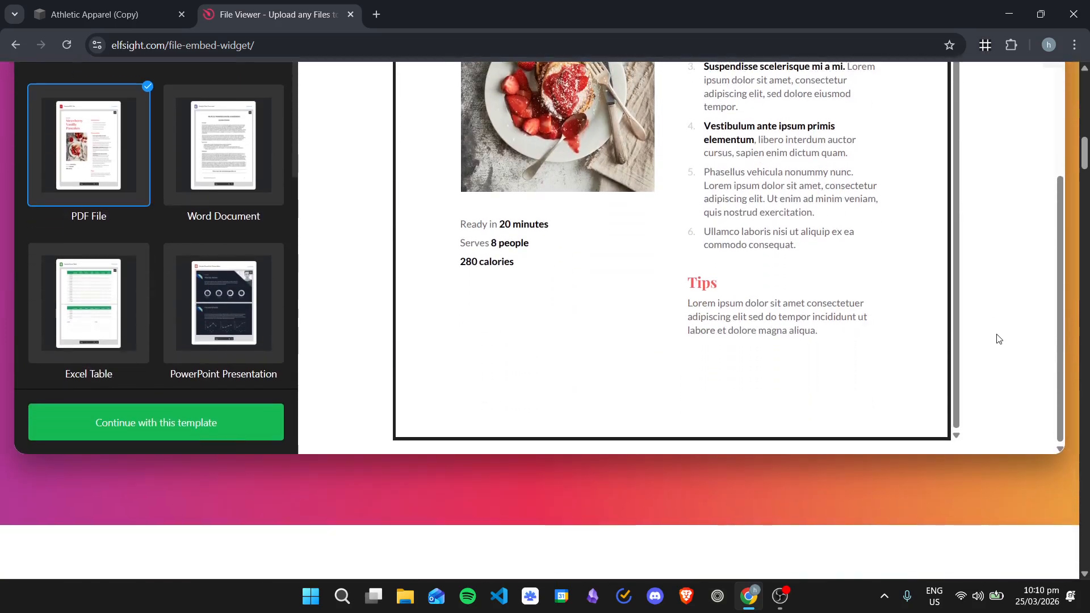
pyautogui.scroll(1, 998, 339)
pyautogui.scroll(1, 291, 512)
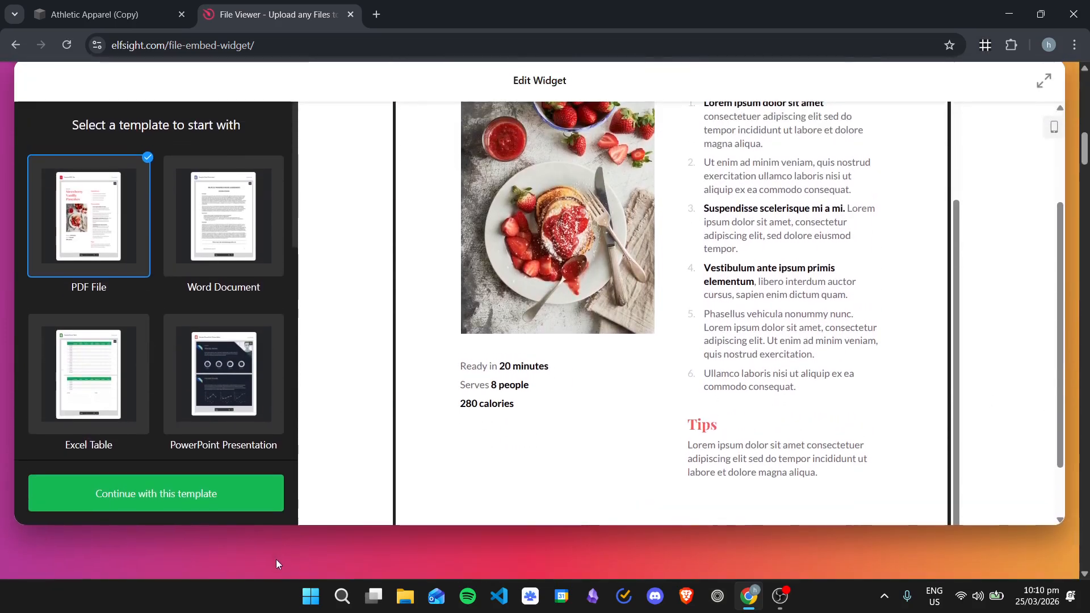
pyautogui.click(102, 375)
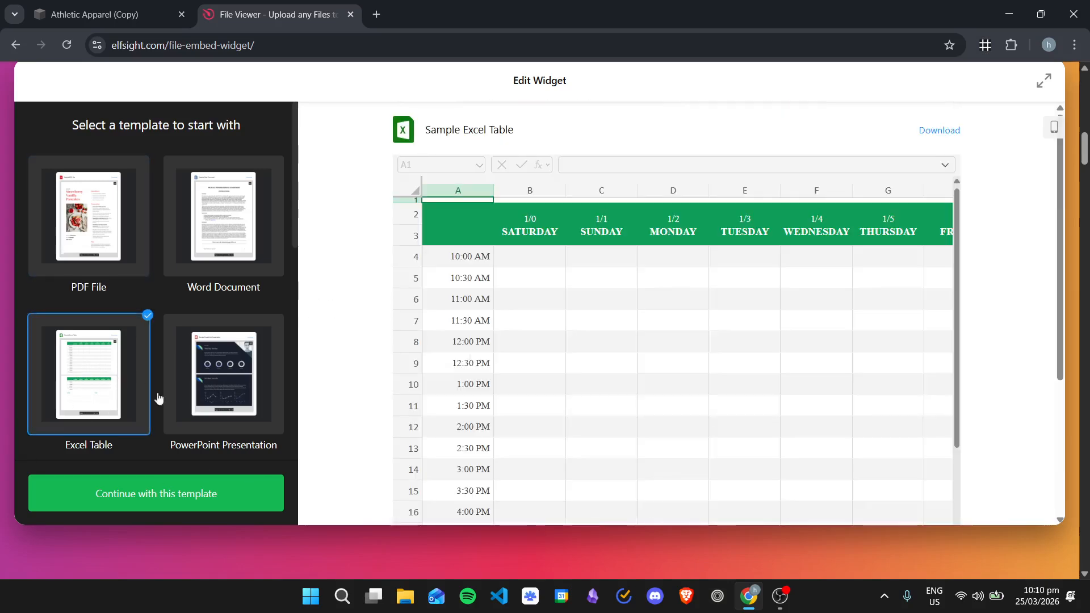
pyautogui.scroll(1, 333, 284)
pyautogui.click(222, 568)
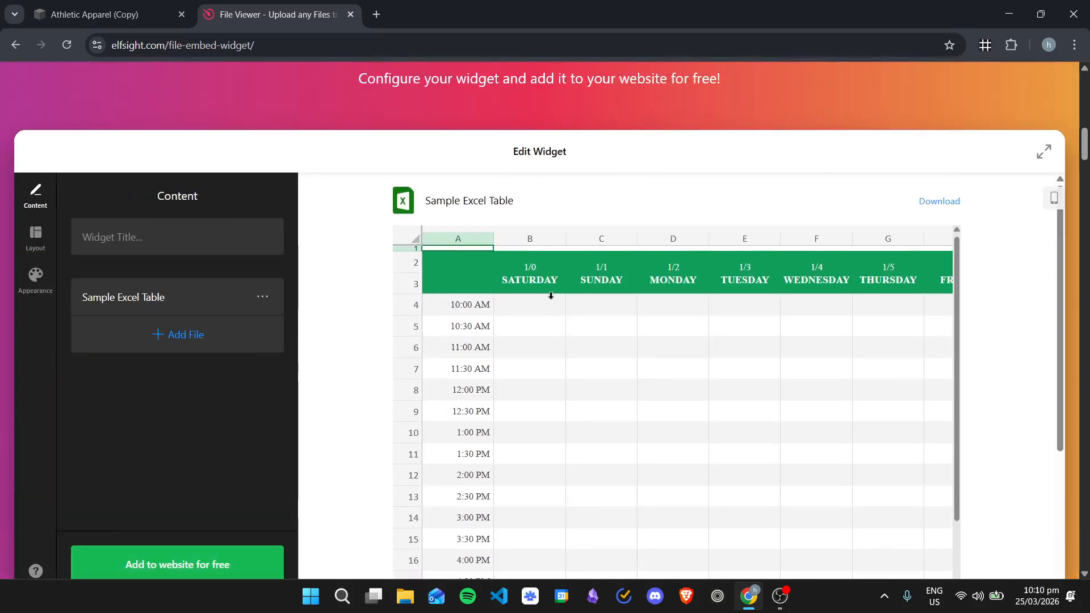
# Review the template's spreadsheet preview and delete the Sample Excel Table file from the widget content.
pyautogui.moveTo(1085, 138); pyautogui.dragTo(1085, 141)
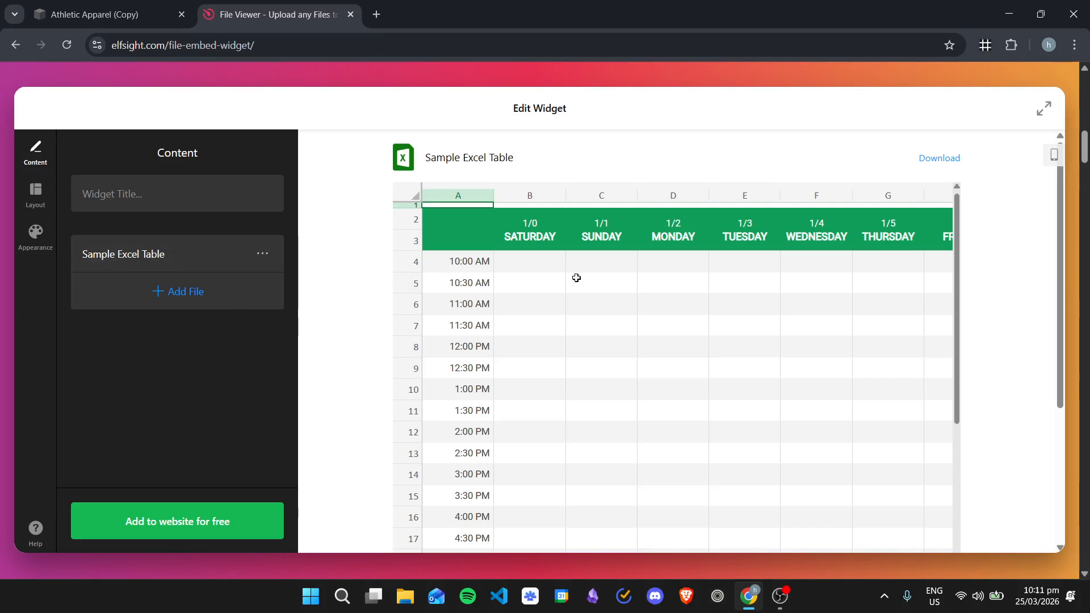
pyautogui.scroll(-10, 576, 277)
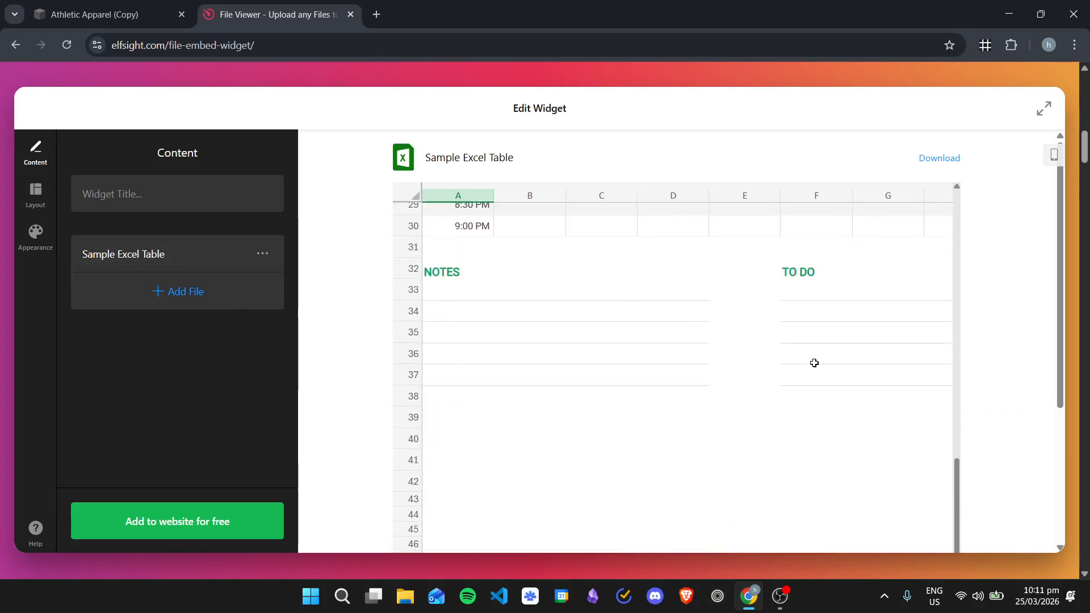
pyautogui.scroll(10, 824, 368)
pyautogui.click(263, 254)
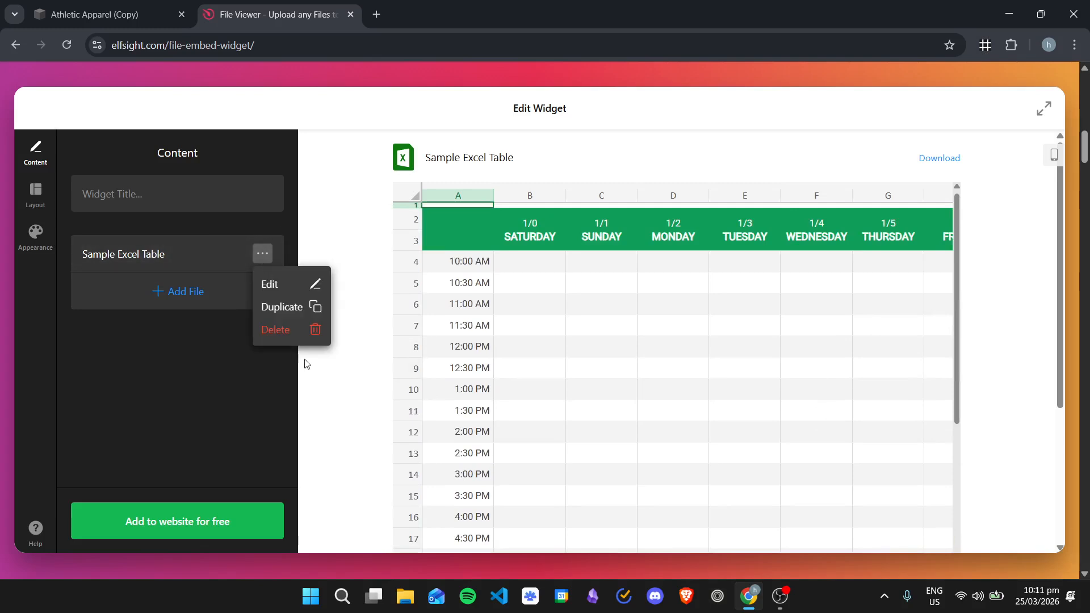
pyautogui.click(311, 332)
# Upload "sample clickup spreadsheet.xlsx" from the Image folder as the widget's file.
pyautogui.click(162, 253)
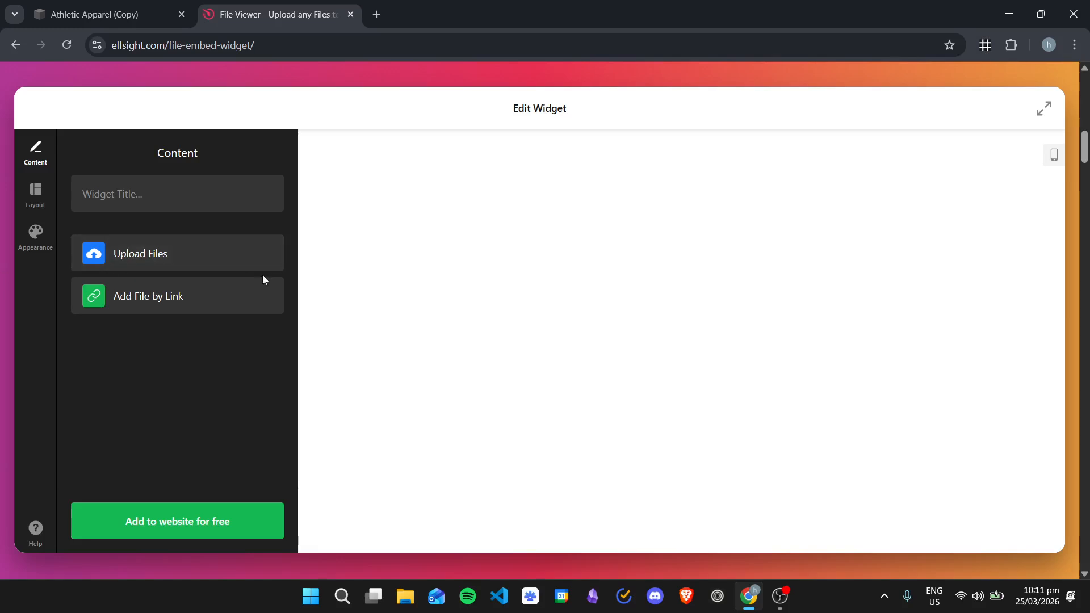
pyautogui.click(192, 257)
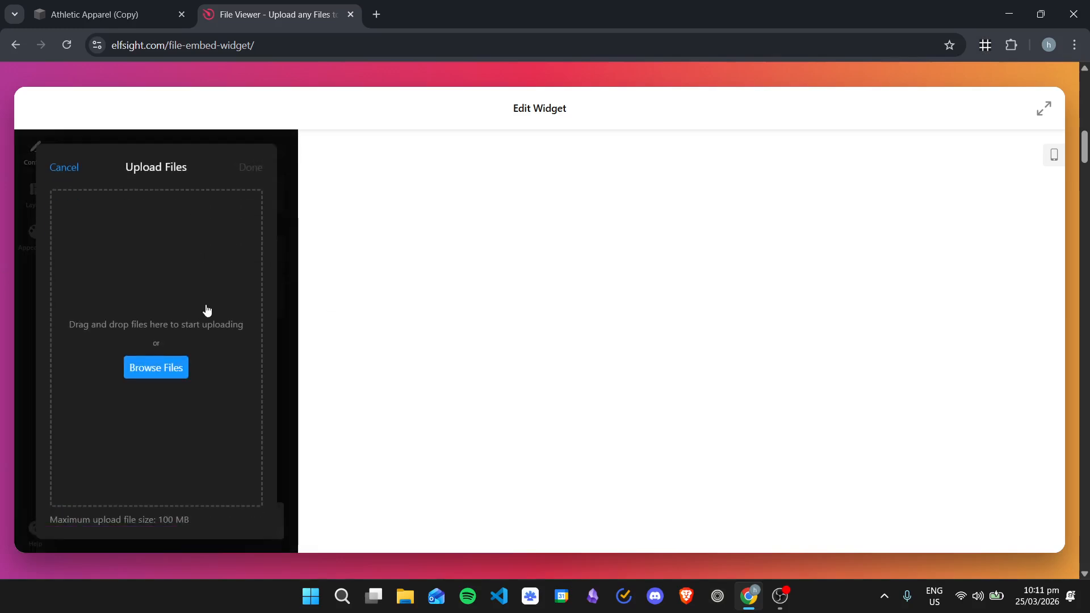
pyautogui.click(161, 367)
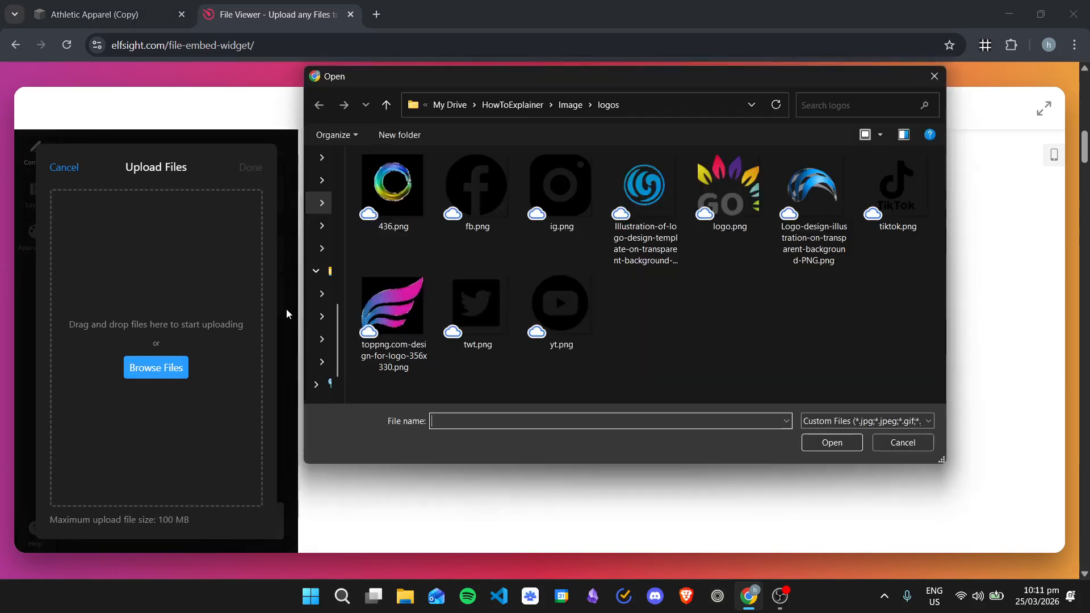
pyautogui.click(569, 105)
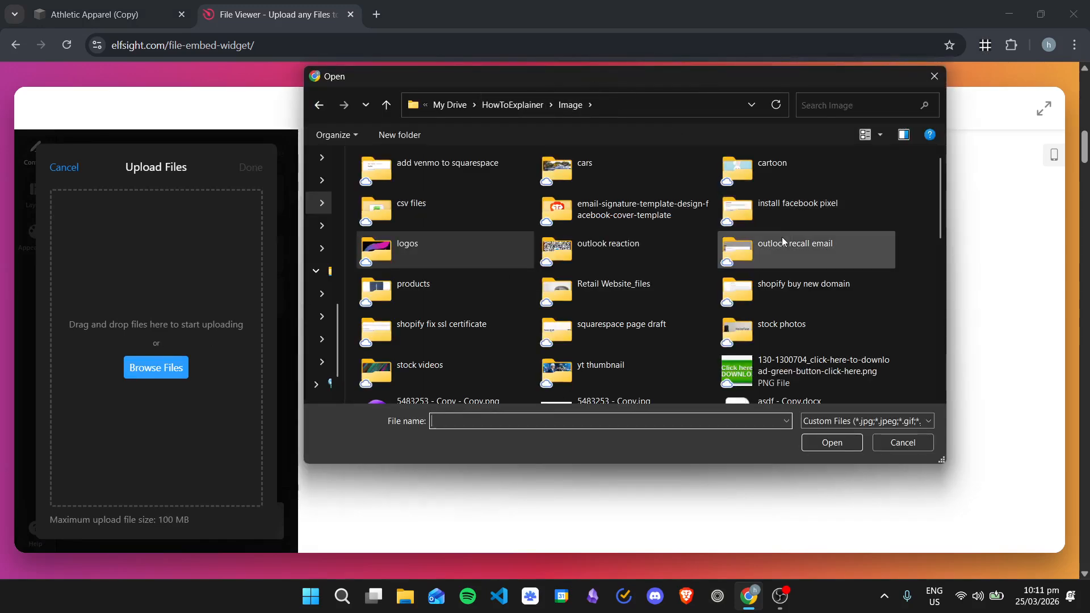
pyautogui.scroll(-8, 781, 238)
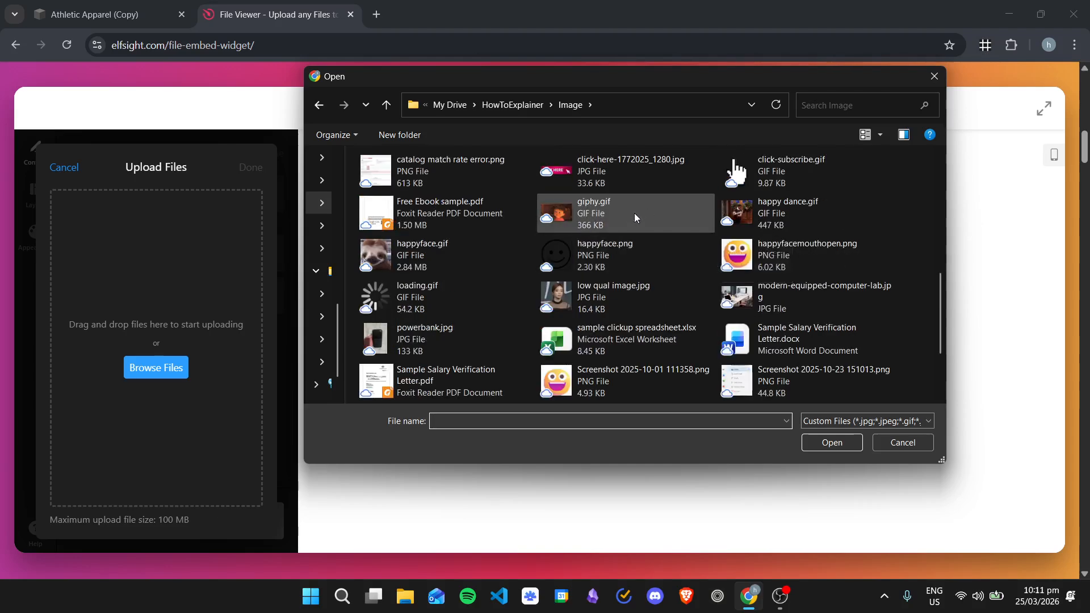
pyautogui.scroll(-3, 635, 213)
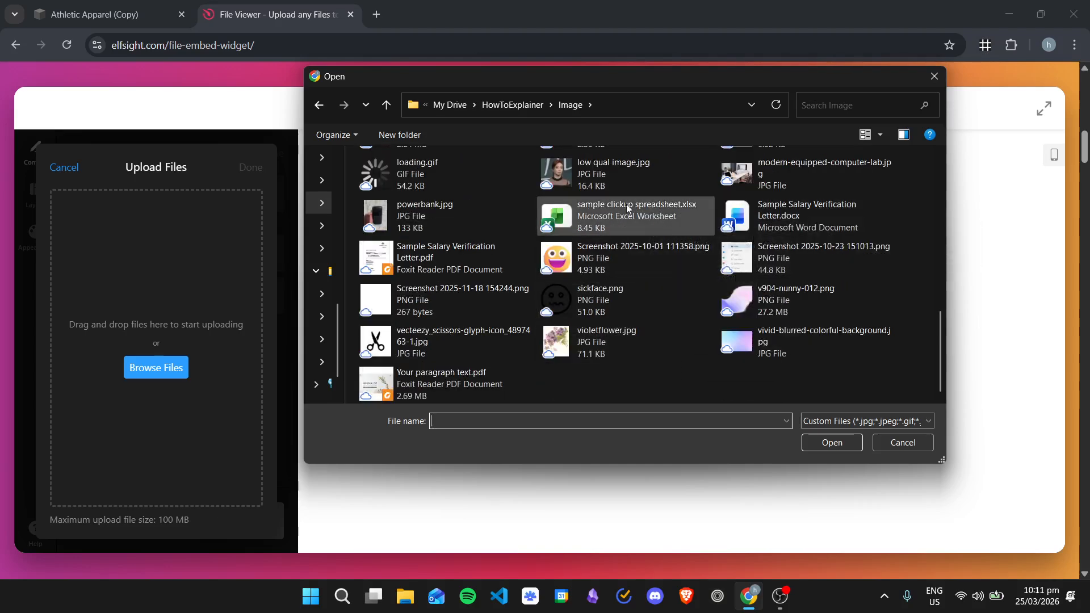
pyautogui.doubleClick(636, 213)
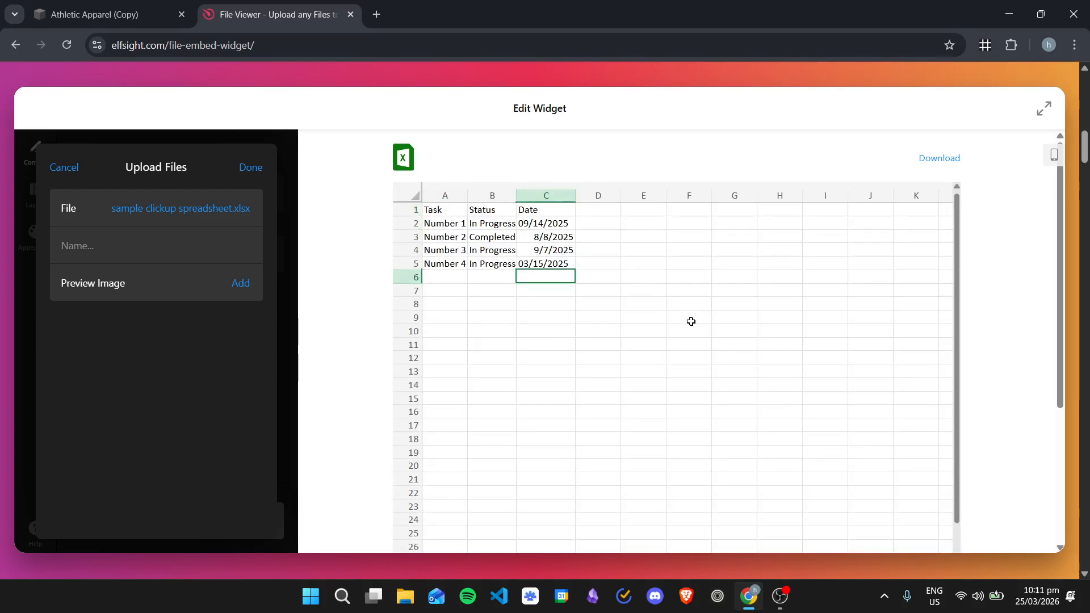
# Widen the Task, Status and Date columns in the spreadsheet preview and select the Status cell of task Number 3.
pyautogui.moveTo(468, 196); pyautogui.dragTo(678, 197)
pyautogui.click(682, 246)
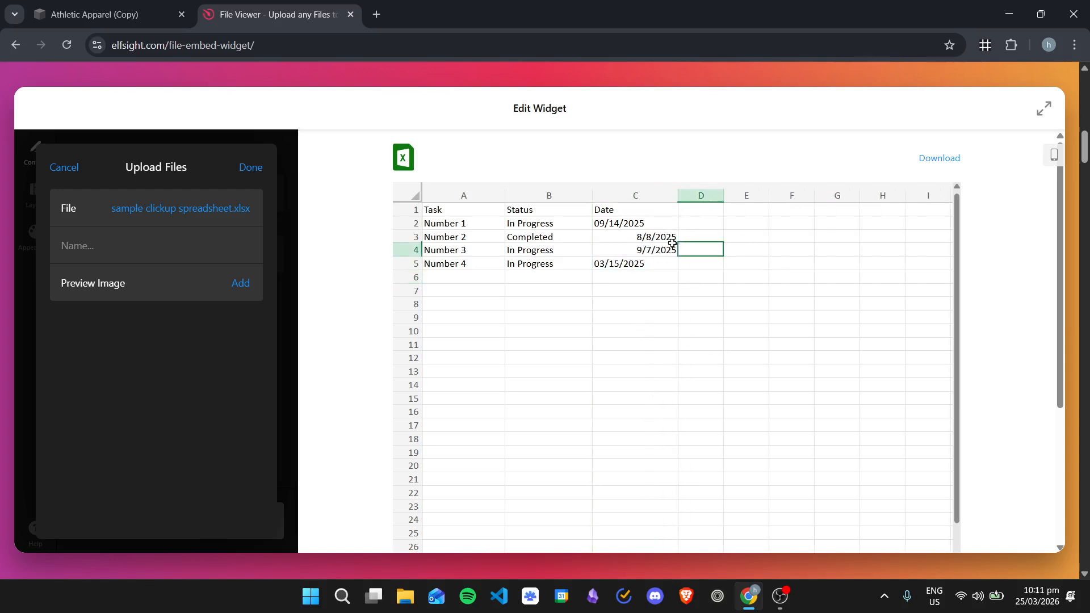
pyautogui.click(625, 224)
pyautogui.click(589, 244)
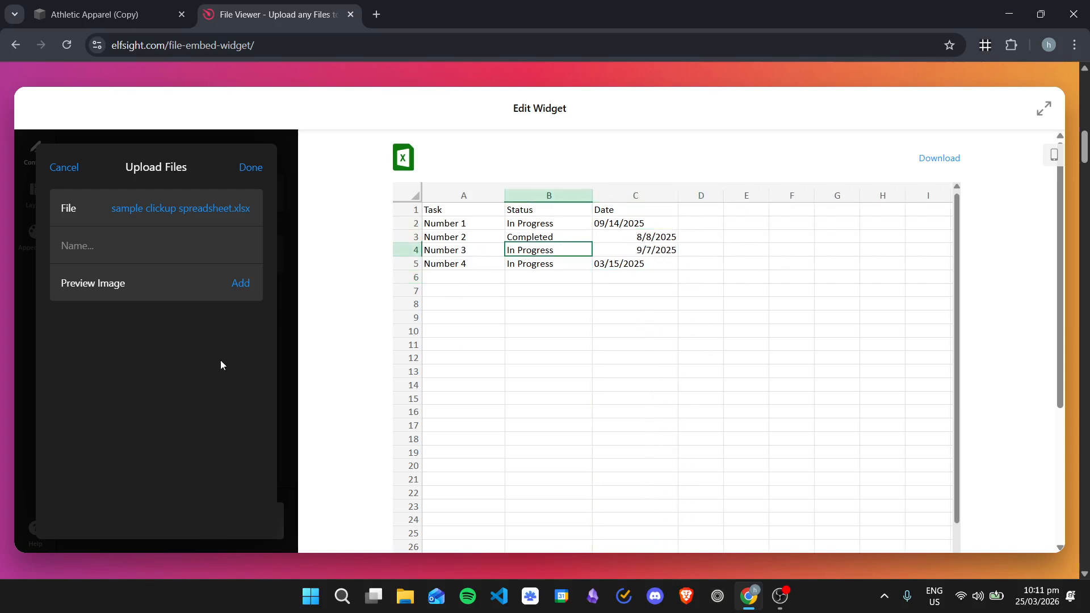
# Name the uploaded spreadsheet "Sample Excel File" and finish adding it to the widget.
pyautogui.click(180, 247)
pyautogui.scroll(3, 155, 377)
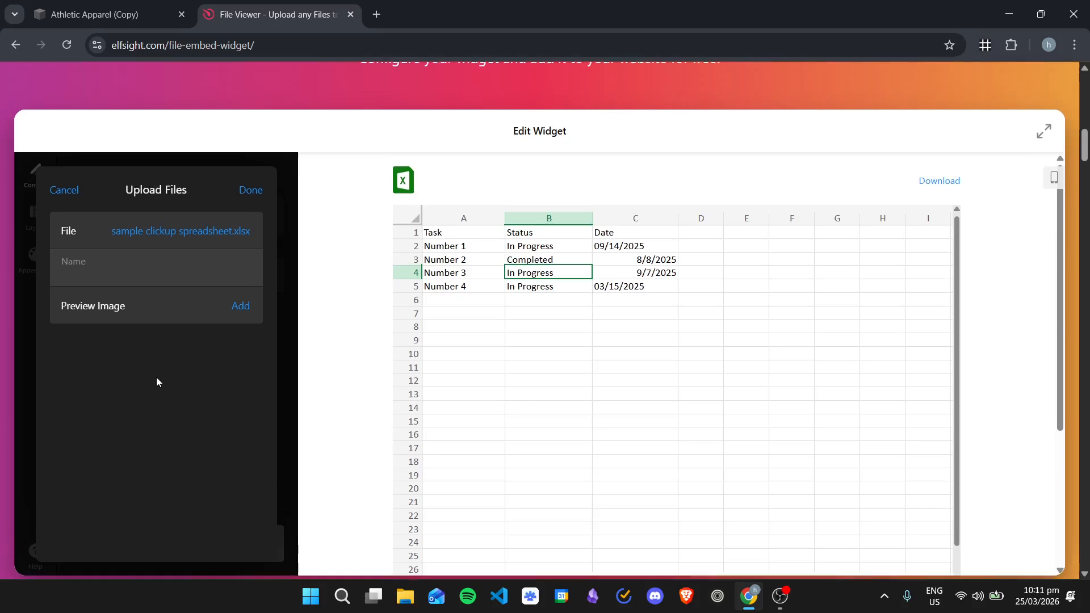
pyautogui.scroll(-3, 163, 403)
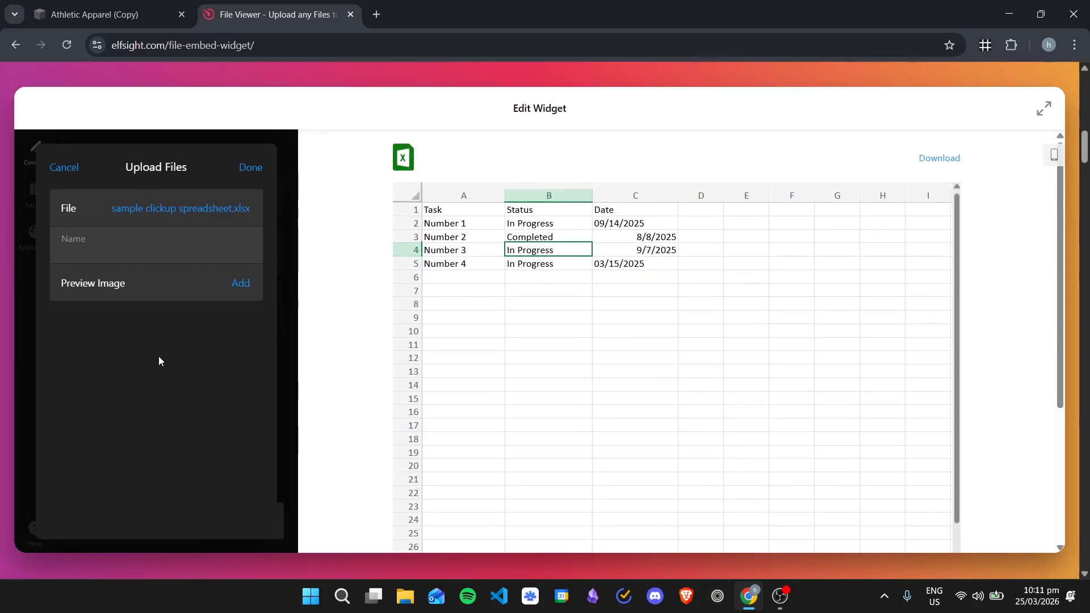
pyautogui.write('Sample Excel File')
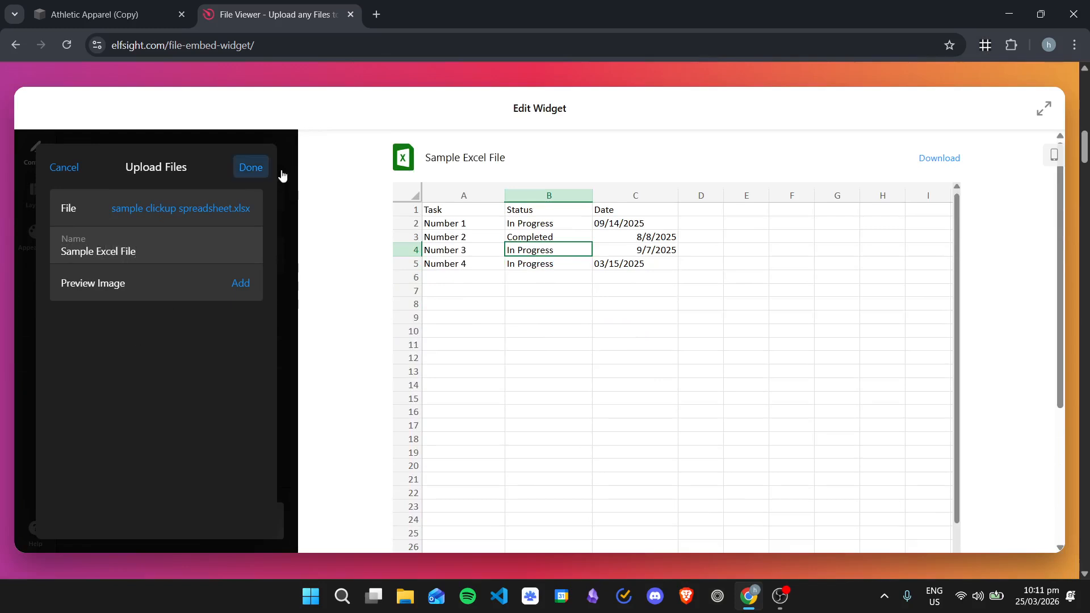
pyautogui.click(248, 168)
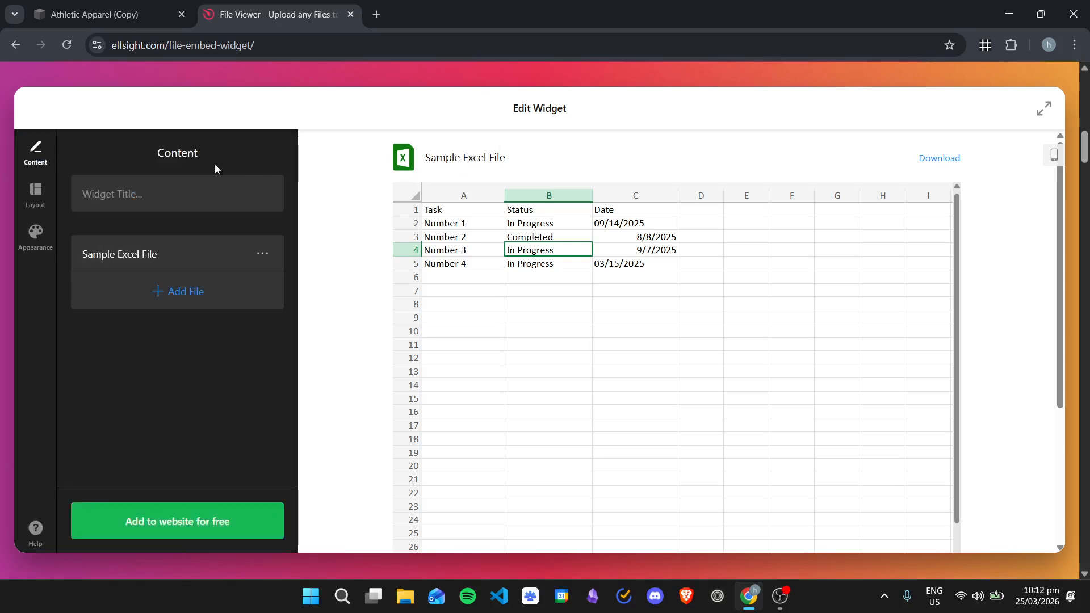
# Try "Excel File" as the widget title, check it in the preview and clear the title again.
pyautogui.click(279, 194)
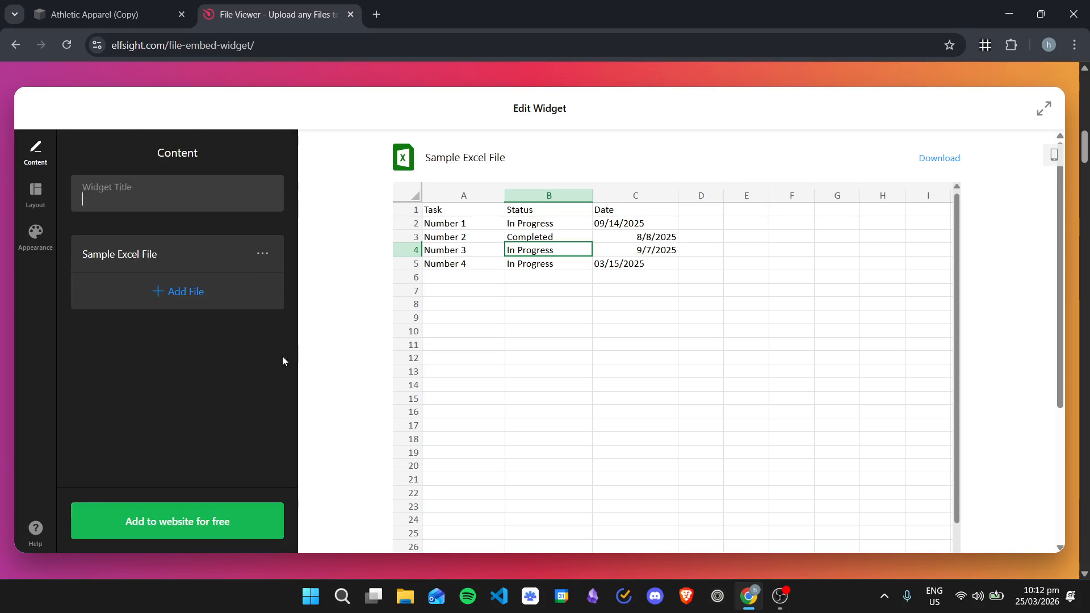
pyautogui.scroll(1, 282, 356)
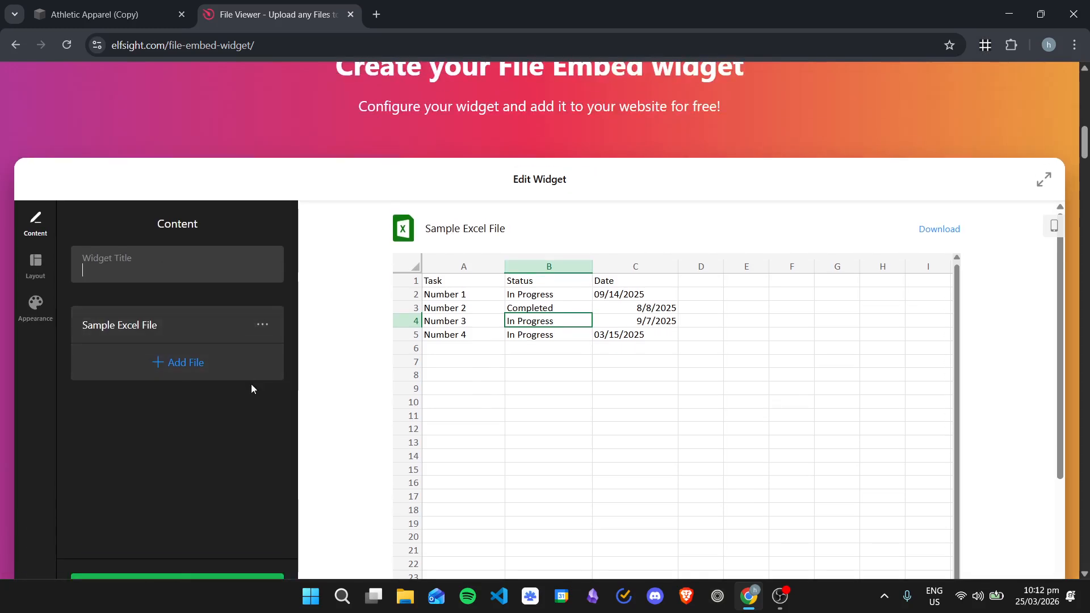
pyautogui.write('Excel File')
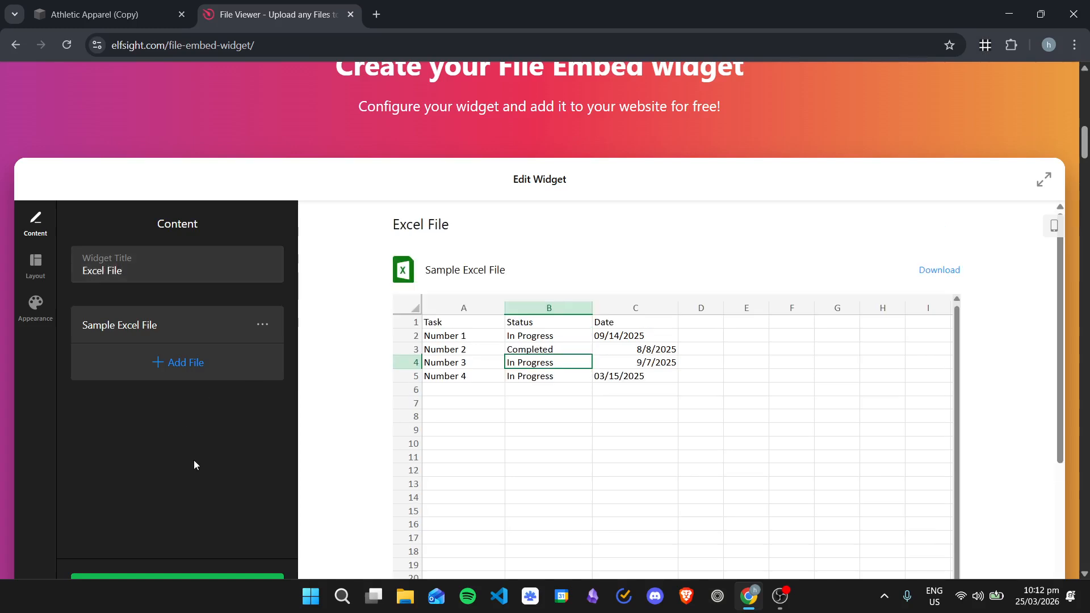
pyautogui.scroll(-1, 194, 464)
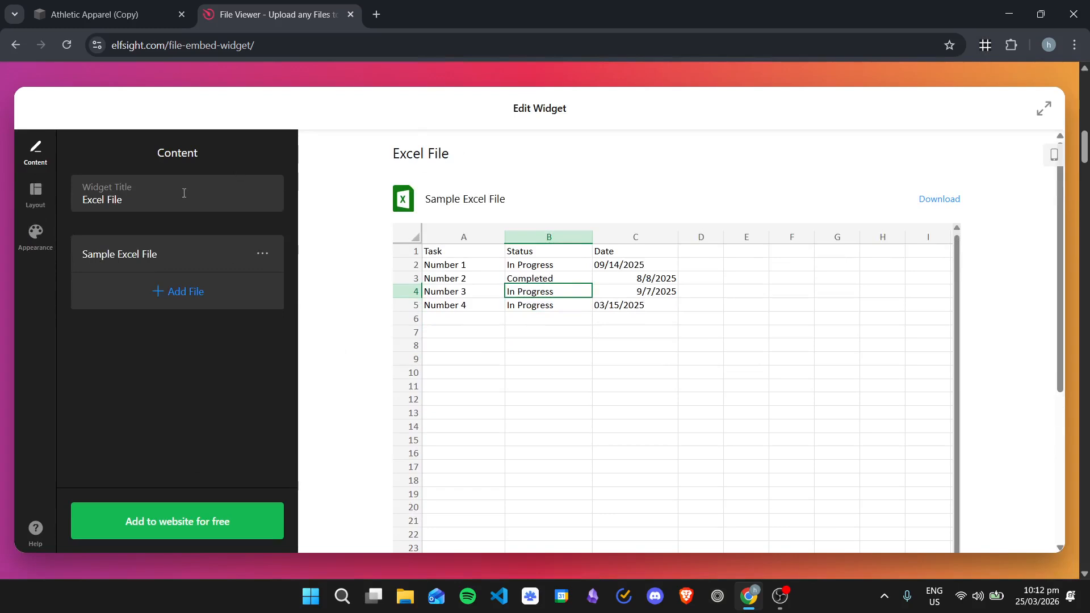
pyautogui.moveTo(182, 196); pyautogui.dragTo(52, 200)
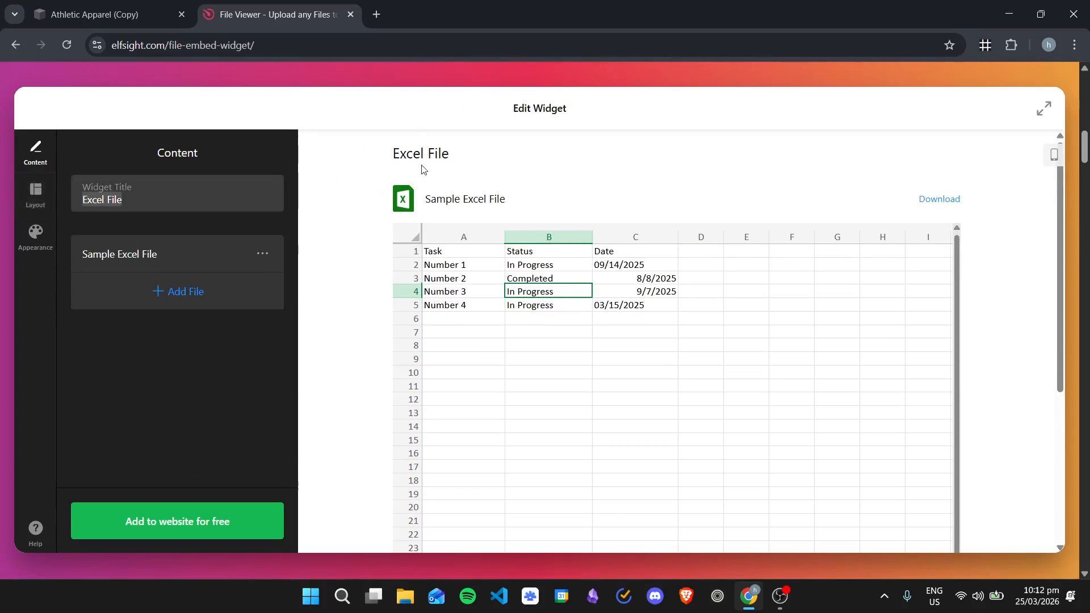
pyautogui.press('BackSpace')
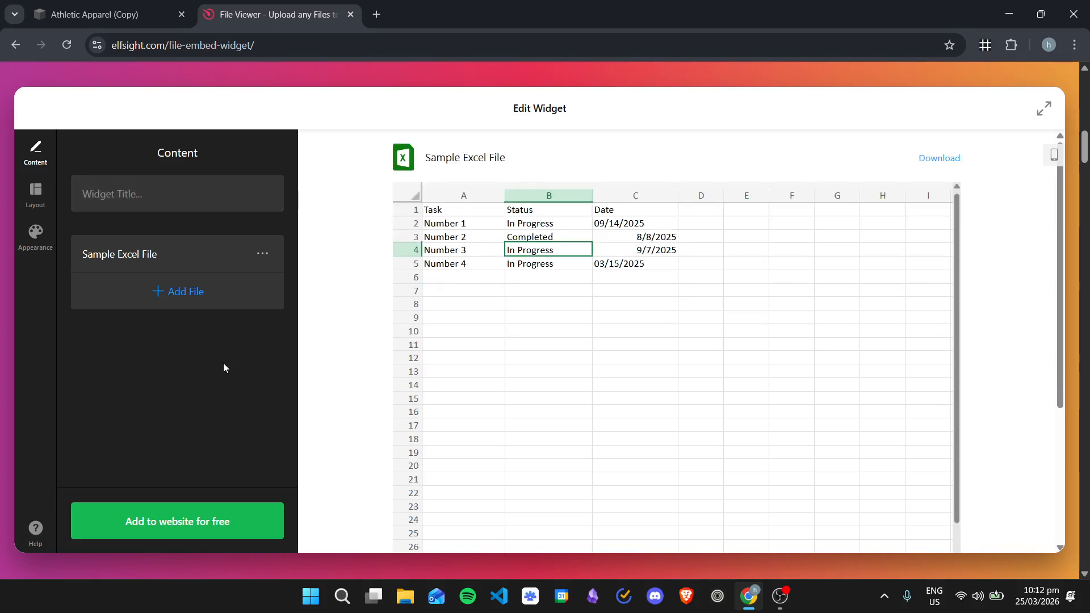
# Preview the Grid and List layouts for the widget and return to the File Viewer layout.
pyautogui.click(49, 196)
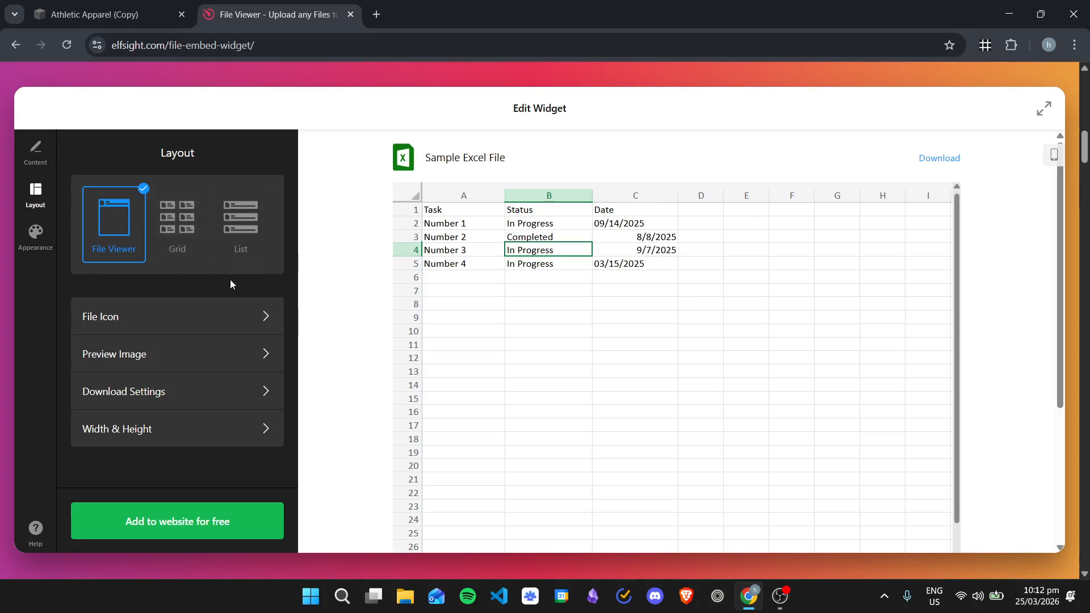
pyautogui.click(187, 230)
pyautogui.scroll(2, 852, 307)
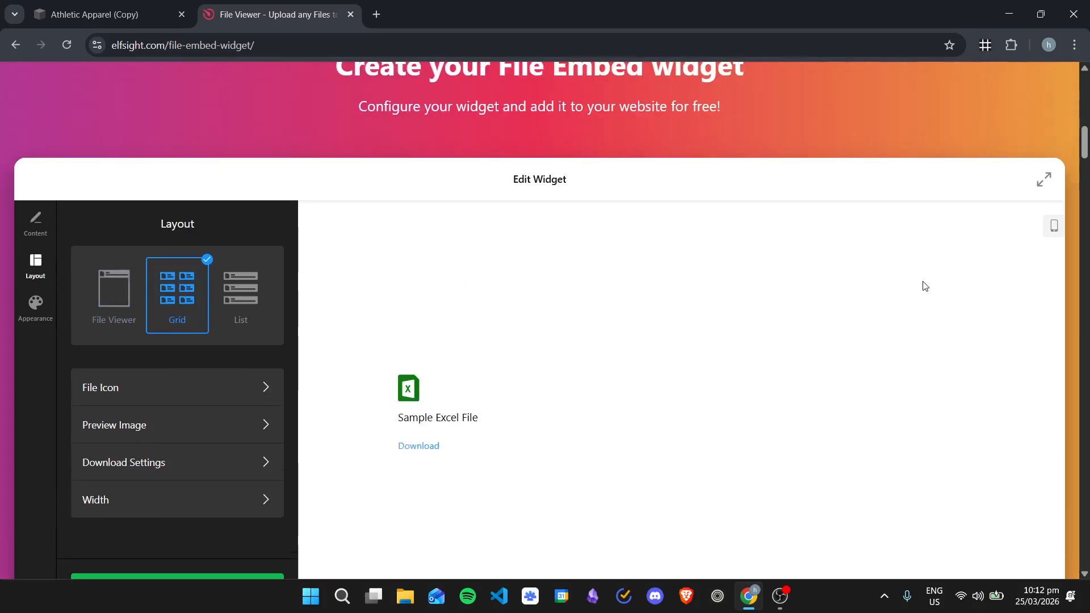
pyautogui.scroll(-2, 406, 336)
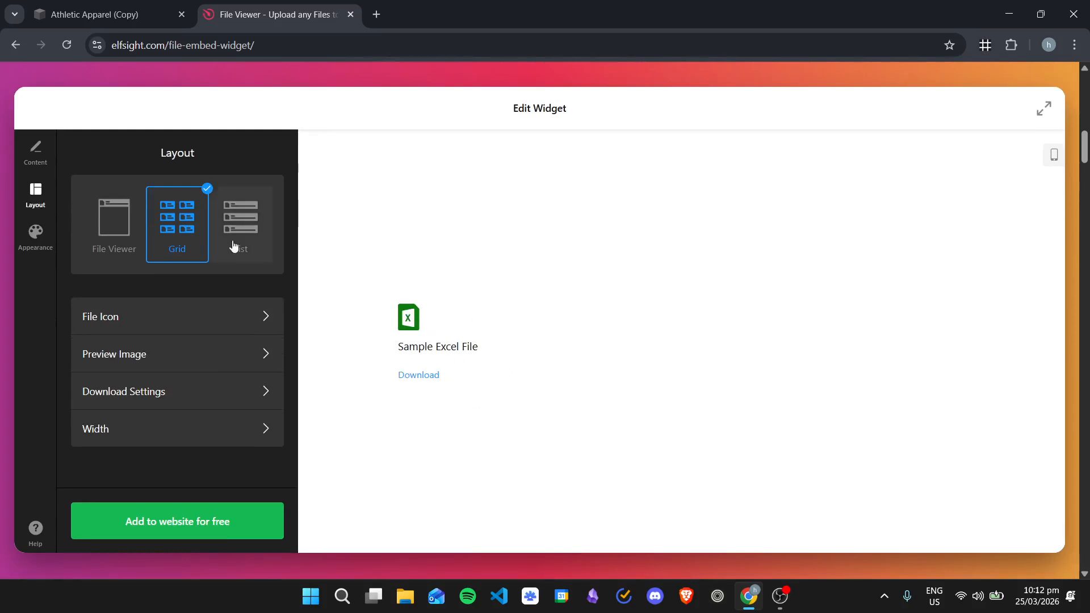
pyautogui.click(252, 237)
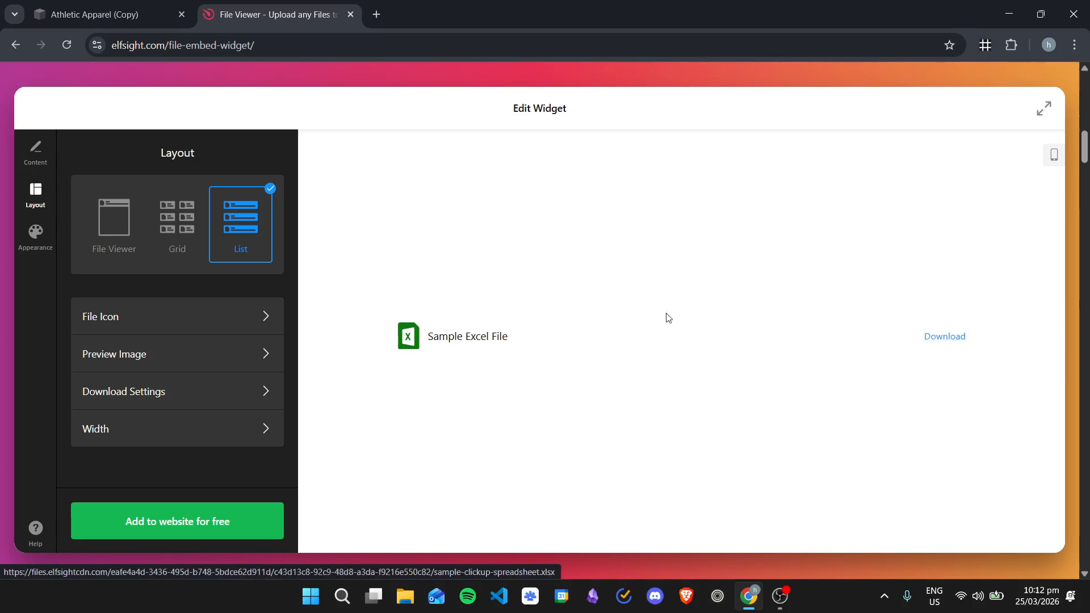
pyautogui.click(118, 233)
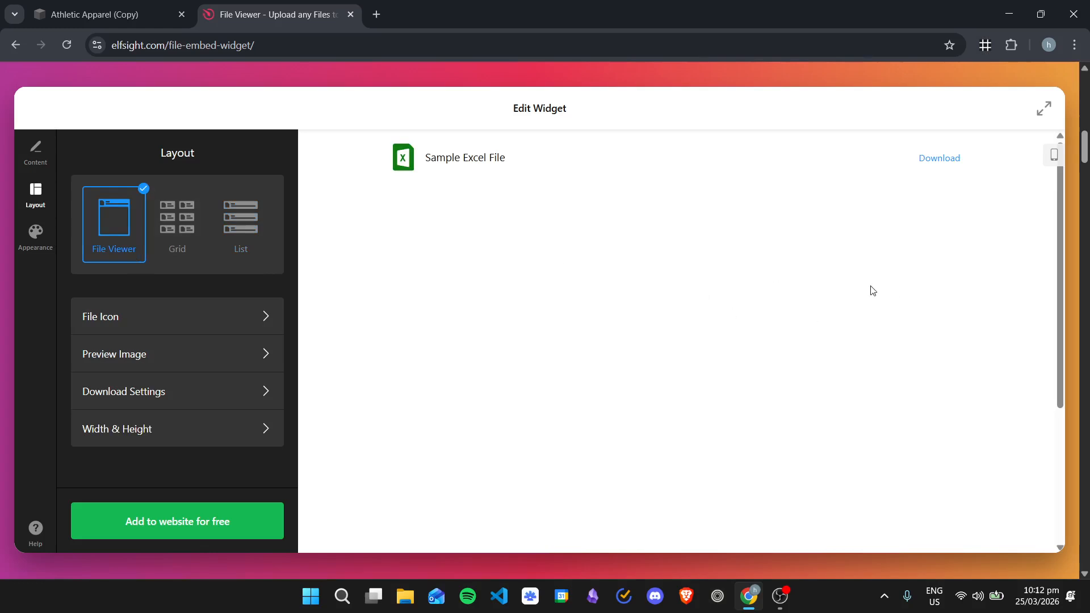
# Try hiding the file icon, show it again, and view the preview image size setting.
pyautogui.click(155, 317)
pyautogui.click(89, 153)
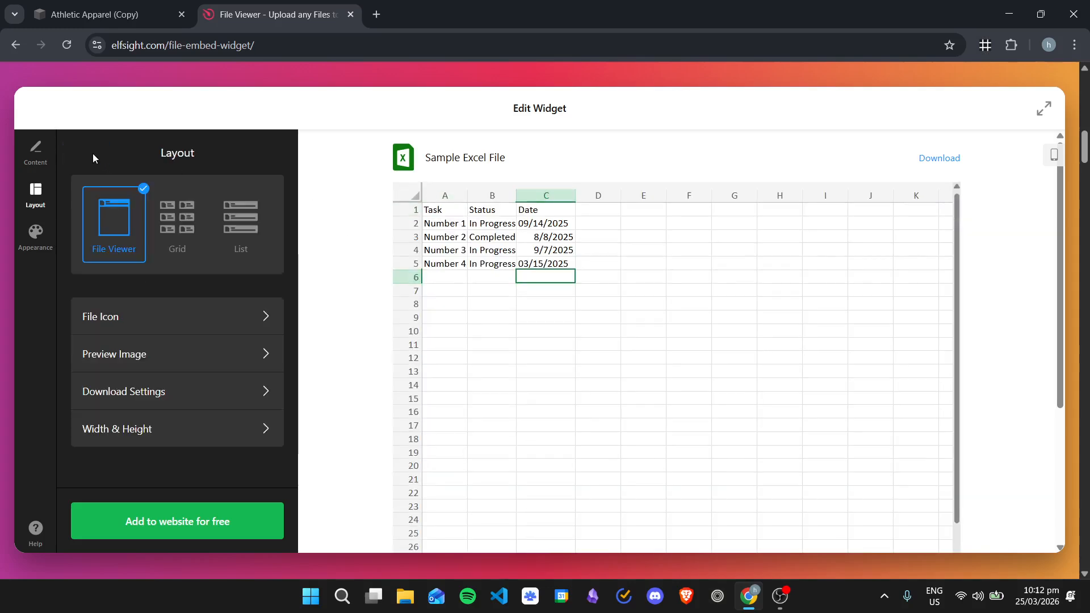
pyautogui.click(128, 322)
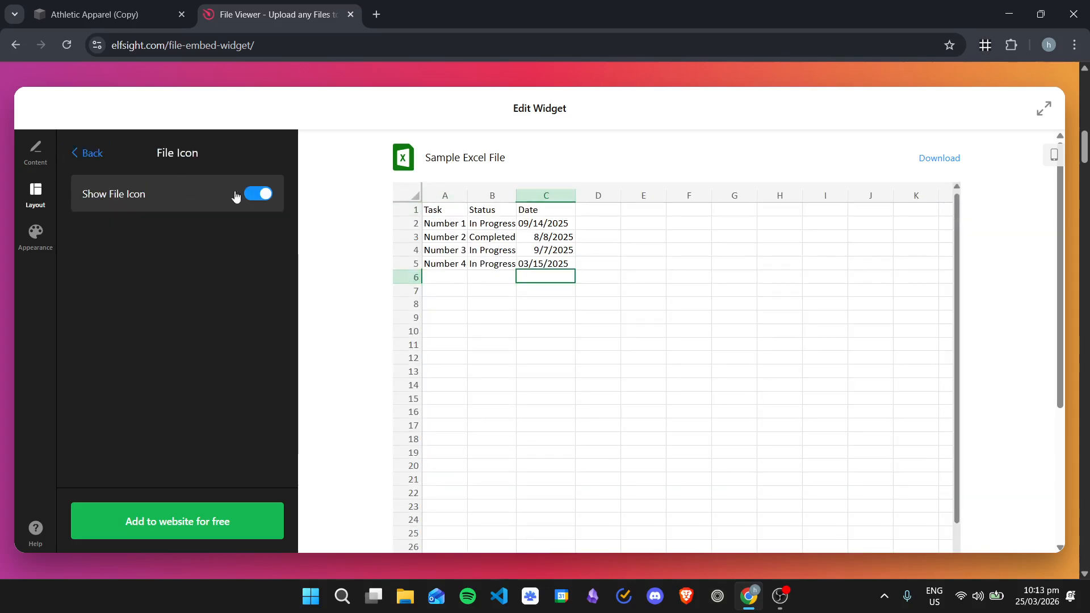
pyautogui.click(258, 194)
pyautogui.click(258, 194)
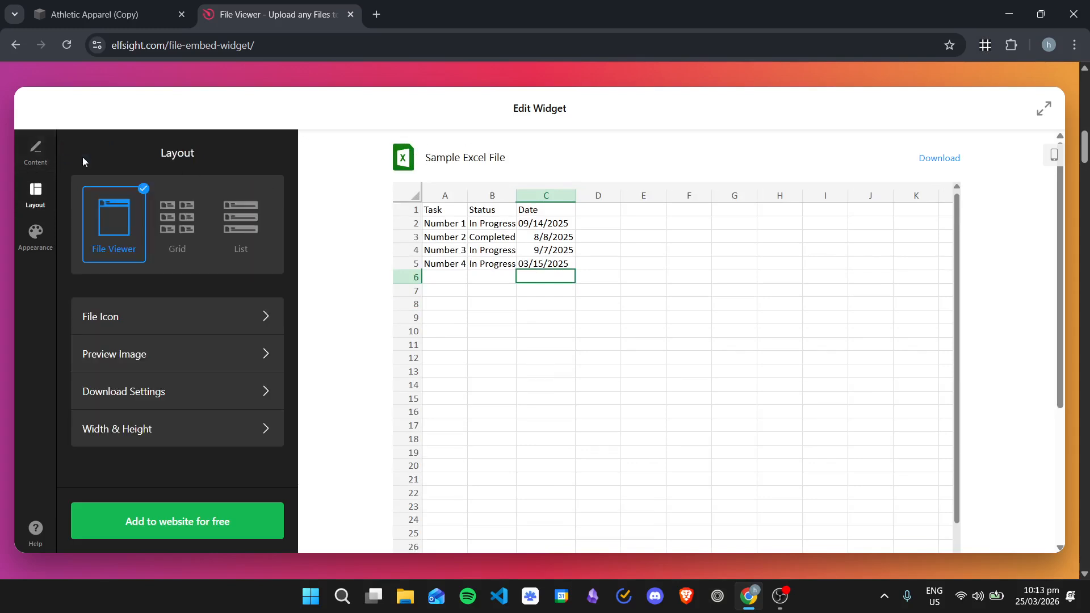
pyautogui.click(152, 359)
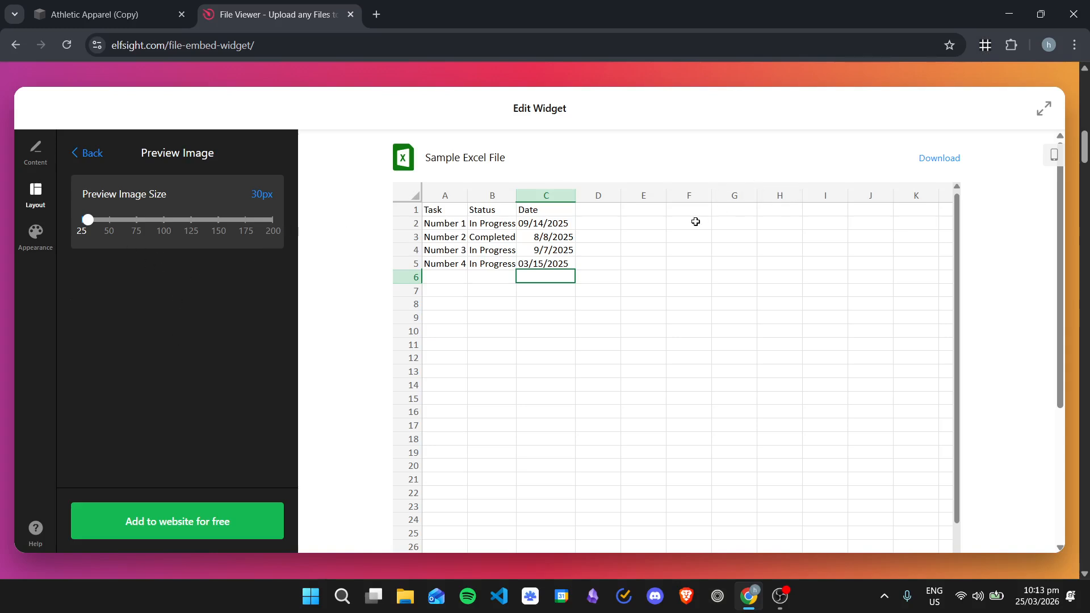
pyautogui.click(86, 152)
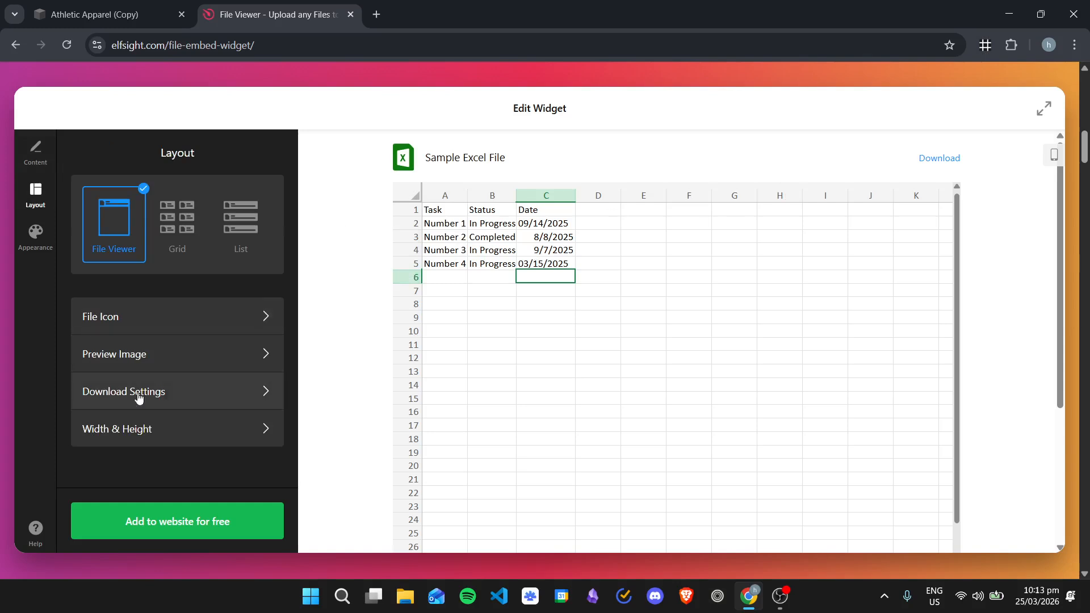
# Try hiding the widget's download link and turn it back on.
pyautogui.click(229, 398)
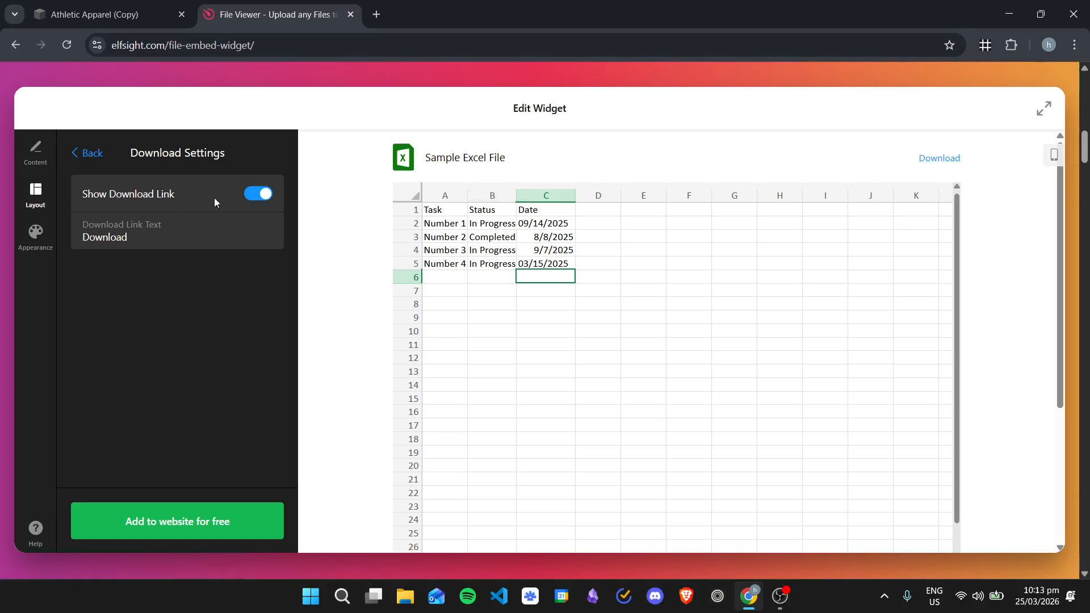
pyautogui.click(258, 194)
pyautogui.click(259, 194)
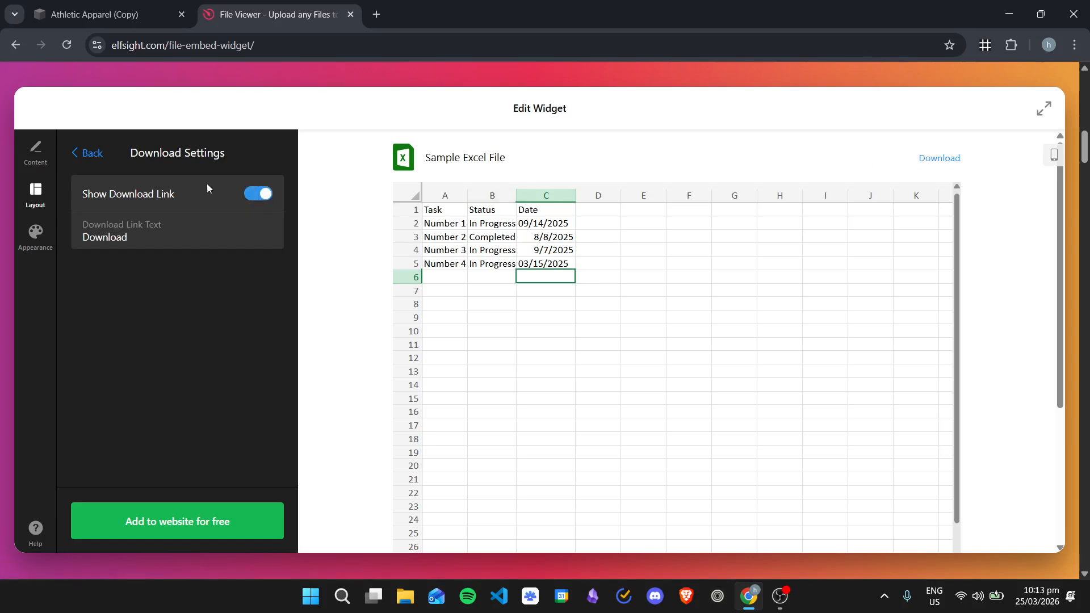
pyautogui.click(87, 152)
# Set the widget's width to 400 with a height to width ratio of 1.
pyautogui.click(148, 427)
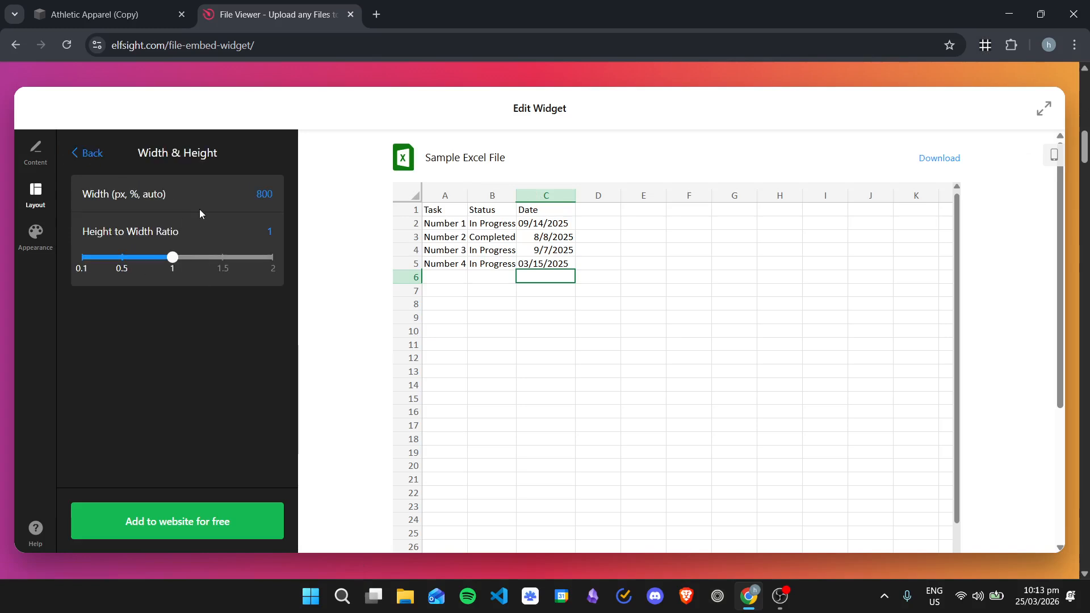
pyautogui.moveTo(164, 255)
pyautogui.mouseDown()
pyautogui.moveTo(122, 257)
pyautogui.moveTo(172, 257)
pyautogui.mouseUp()
pyautogui.write('400')
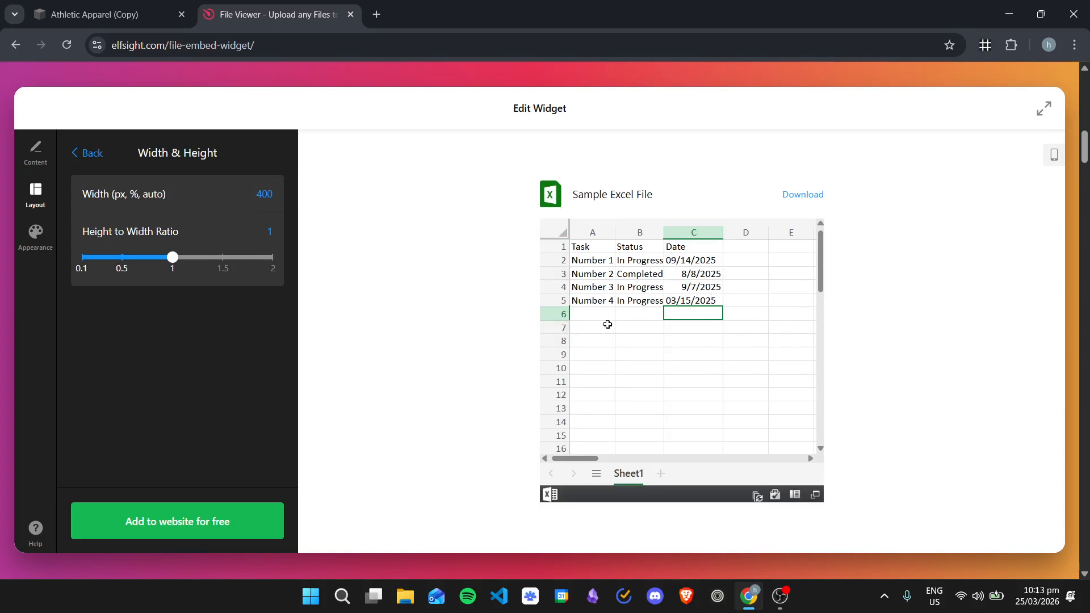
# Try dark red as the file name colour in the appearance settings and return it to black.
pyautogui.click(35, 233)
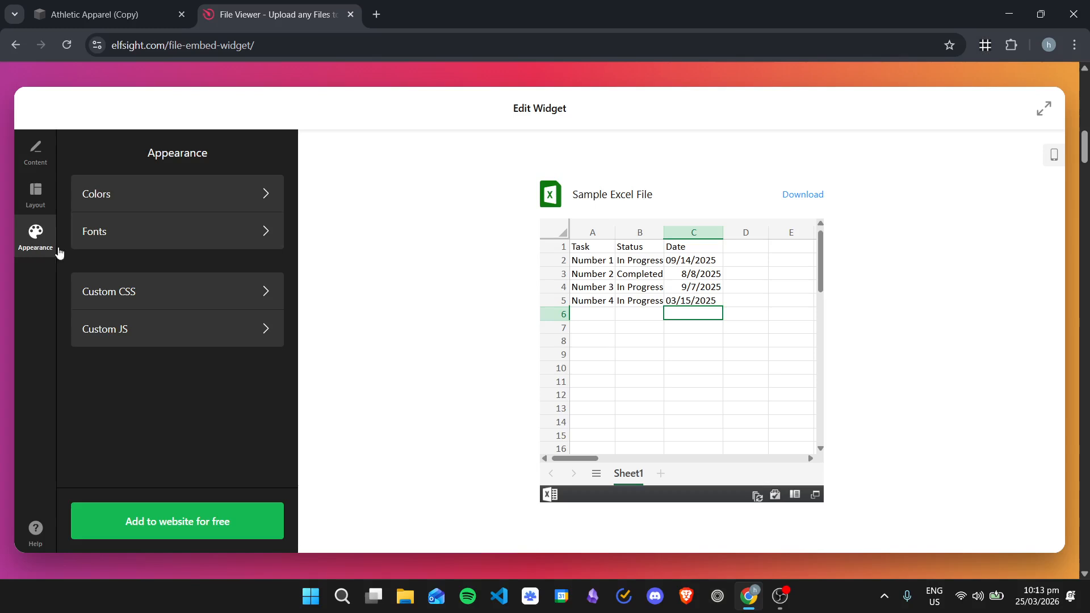
pyautogui.click(268, 199)
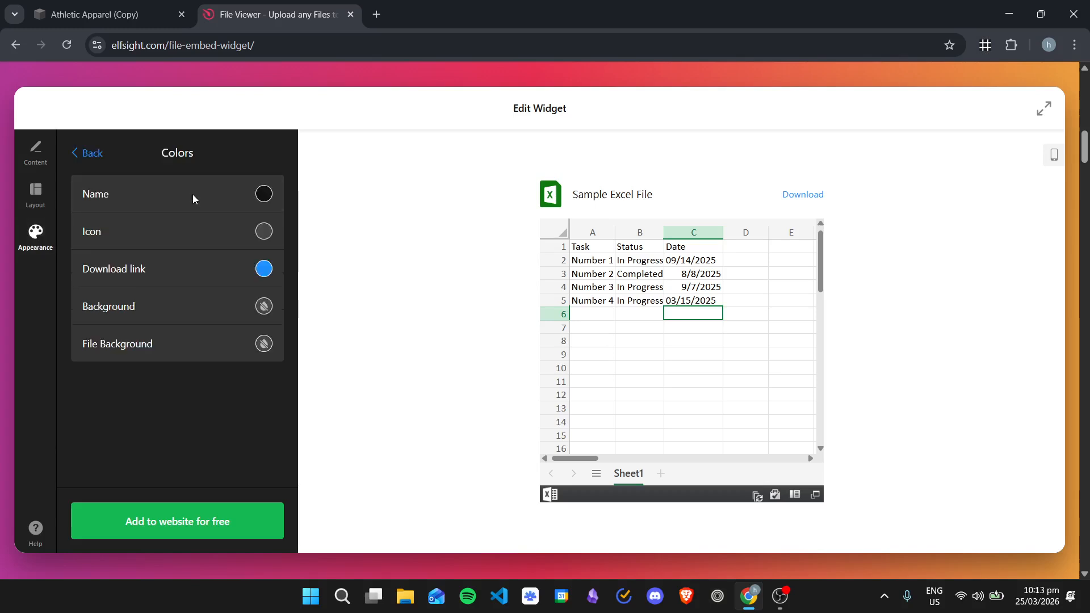
pyautogui.click(263, 194)
pyautogui.click(190, 303)
pyautogui.click(165, 303)
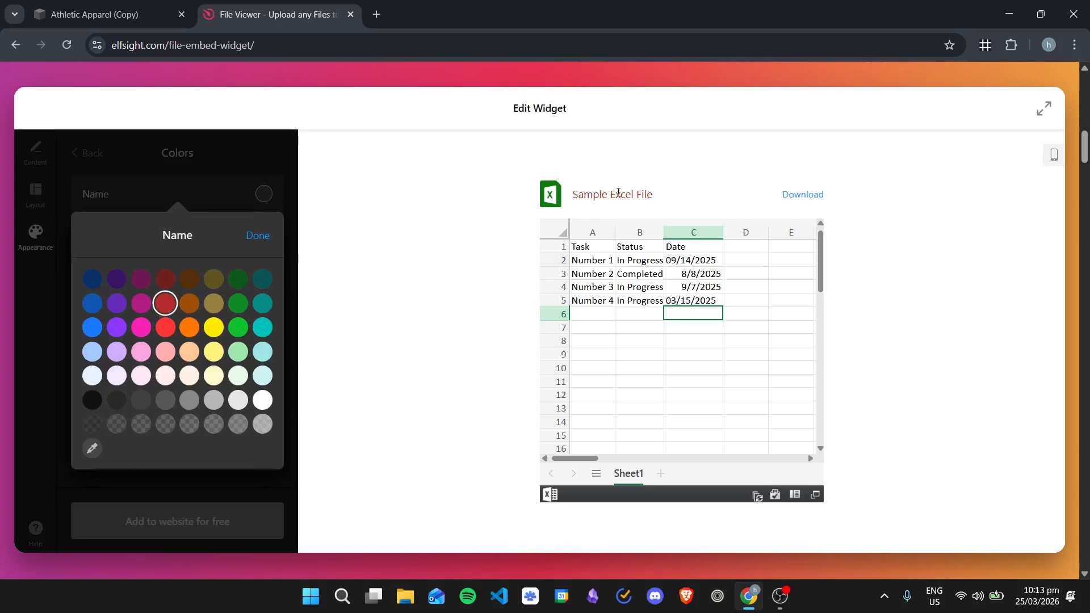
pyautogui.click(92, 400)
pyautogui.click(257, 235)
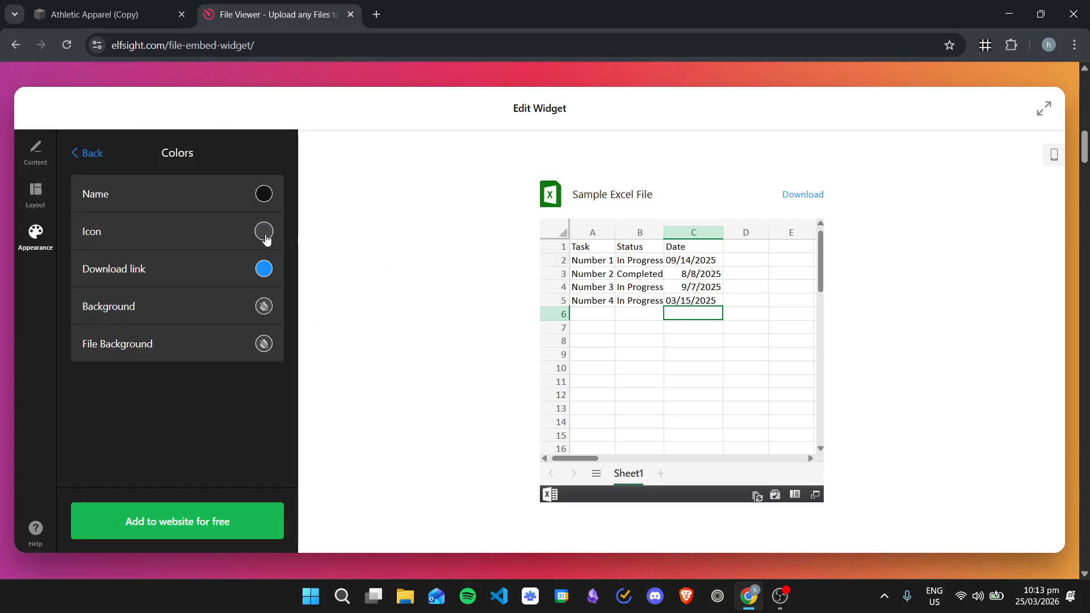
# Set the file icon's colour to bright green after trying light orange.
pyautogui.click(264, 231)
pyautogui.click(190, 388)
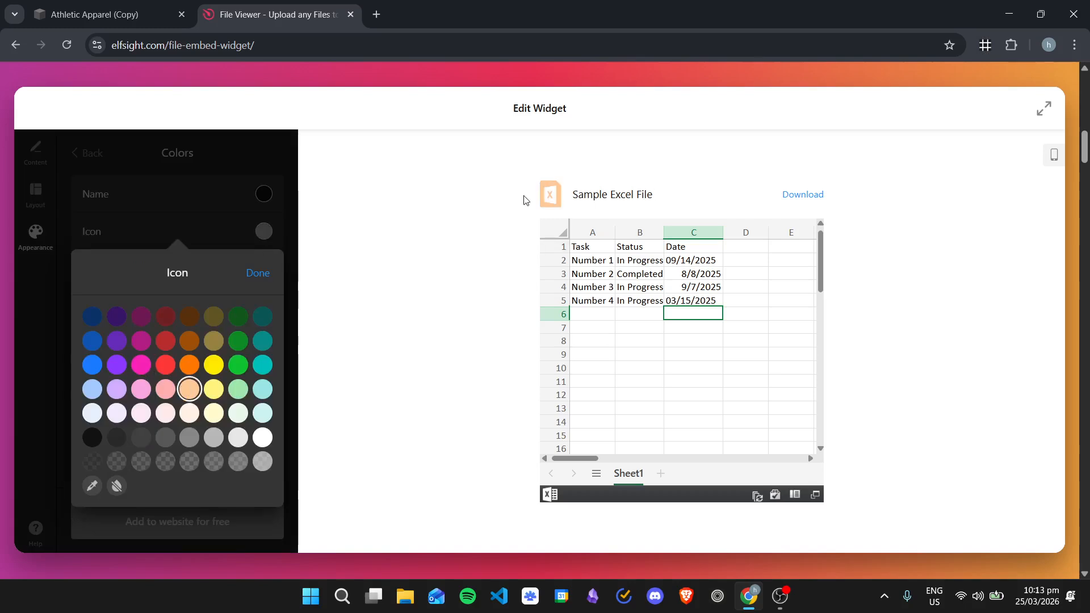
pyautogui.click(238, 364)
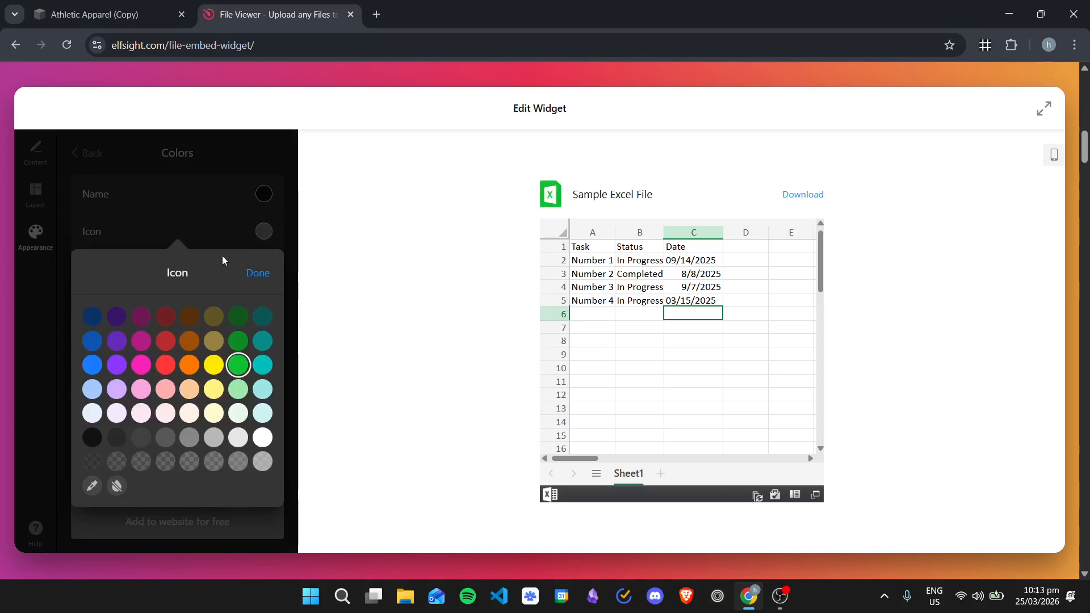
pyautogui.click(257, 275)
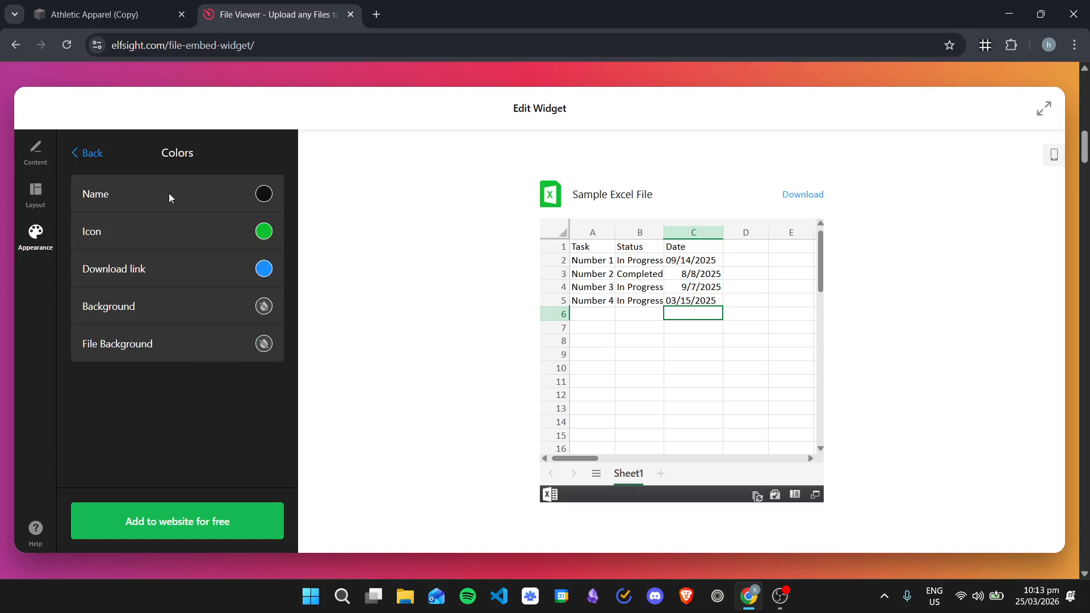
# Make the file name text bold in the widget's font settings.
pyautogui.click(91, 154)
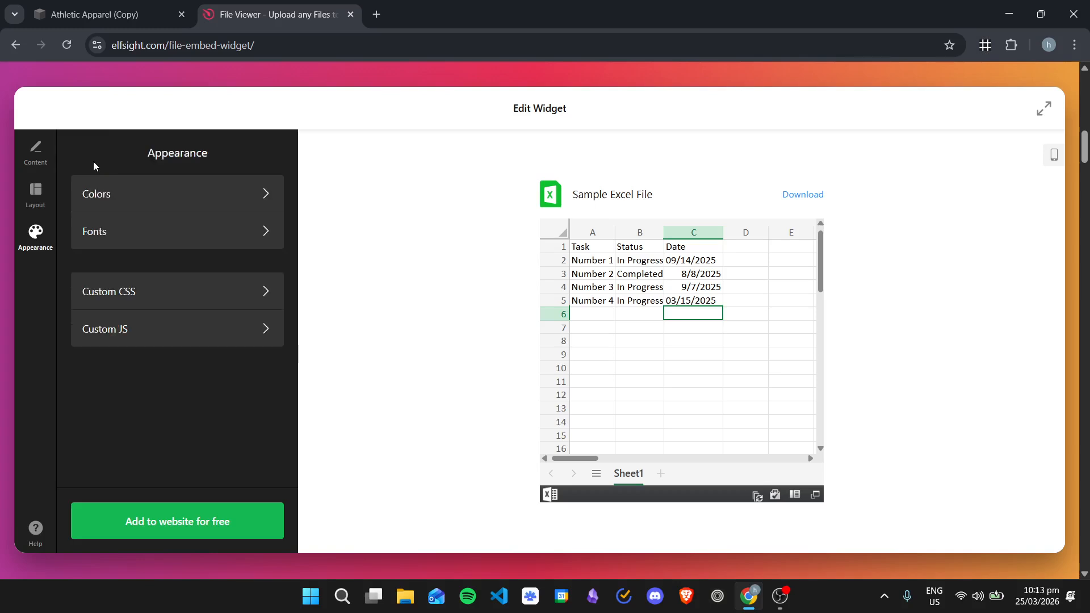
pyautogui.click(158, 230)
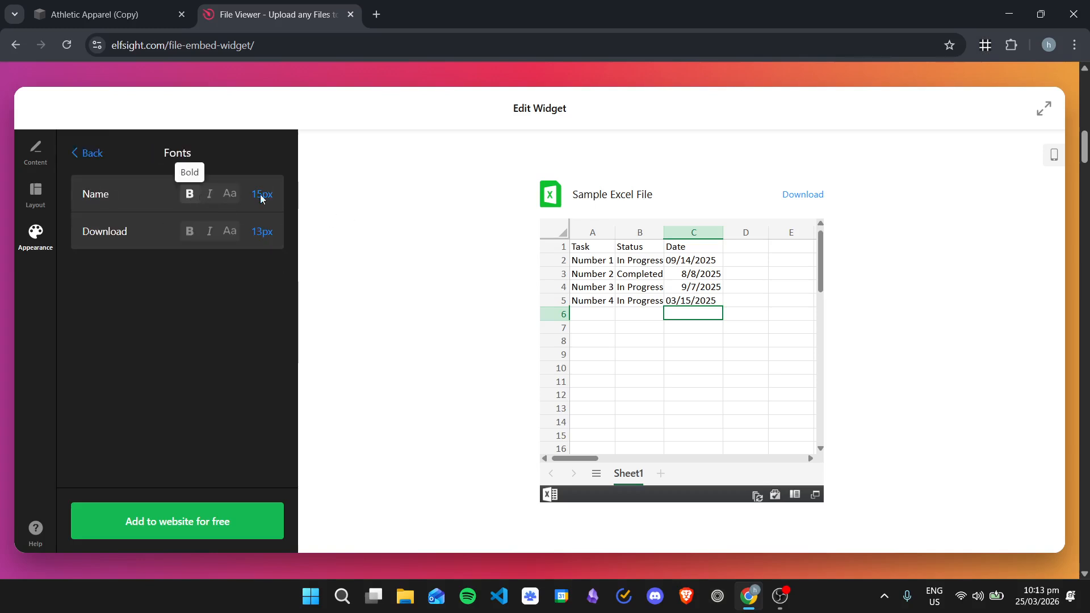
pyautogui.click(189, 197)
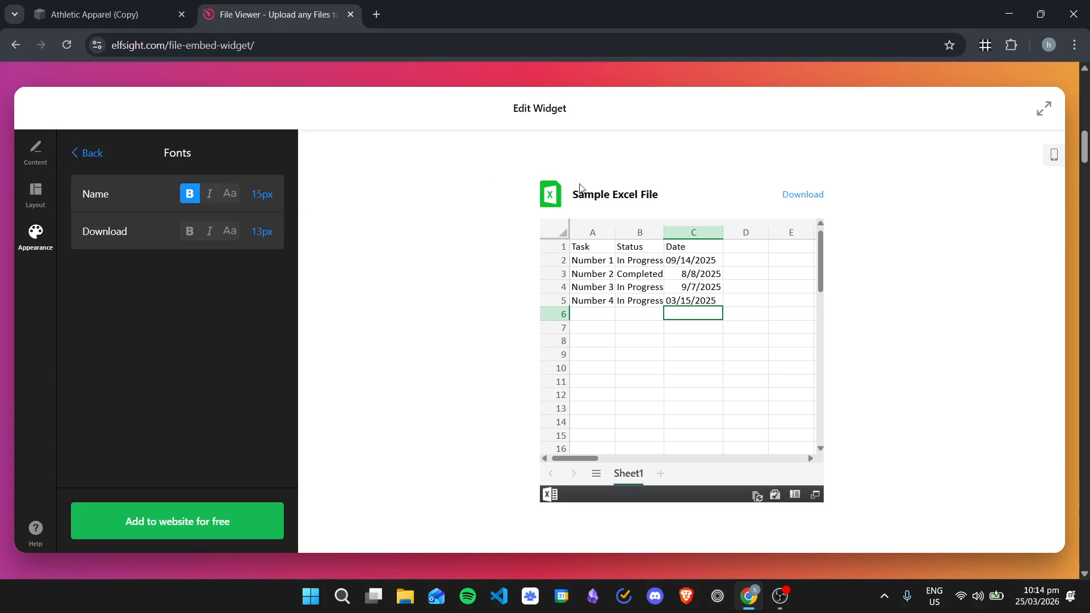
# Try bold and italic on the download link text, restore its plain style and view its letter case options.
pyautogui.click(196, 235)
pyautogui.click(196, 235)
pyautogui.click(196, 236)
pyautogui.click(196, 235)
pyautogui.click(211, 238)
pyautogui.click(212, 238)
pyautogui.click(234, 238)
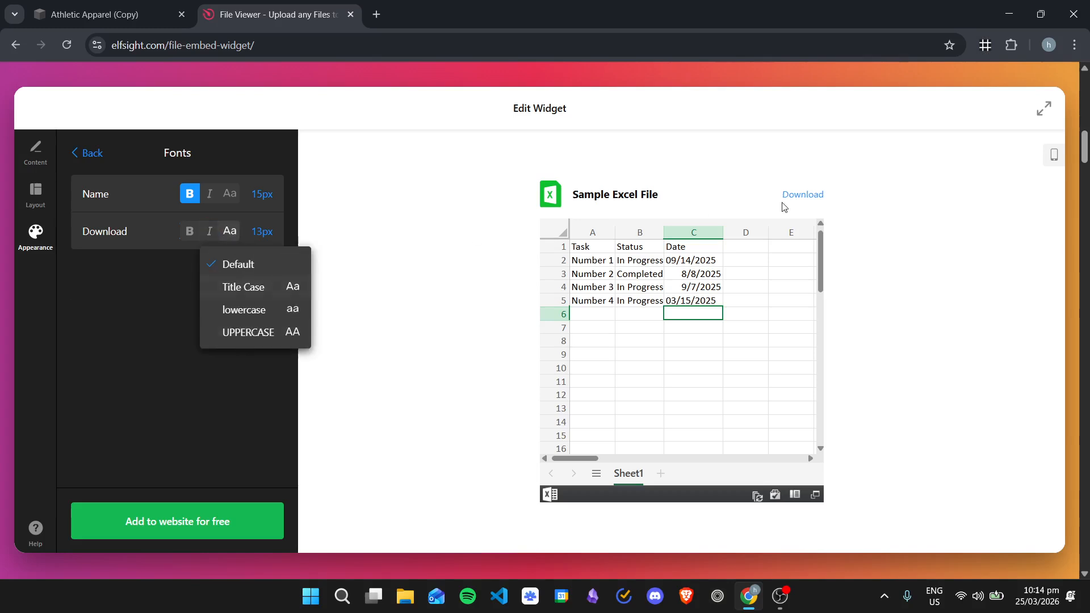
pyautogui.click(150, 382)
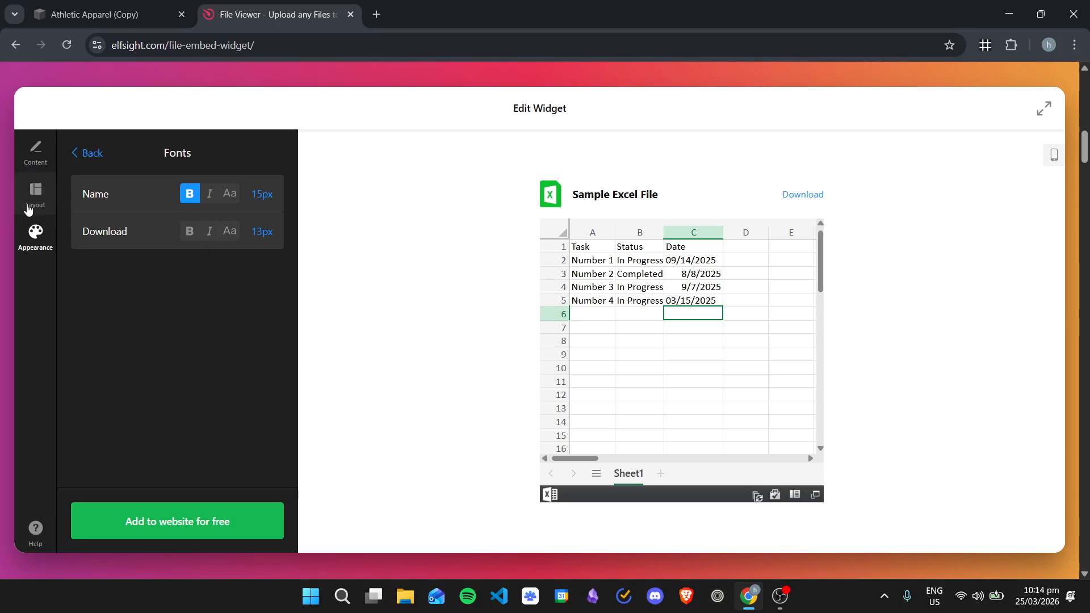
pyautogui.click(87, 153)
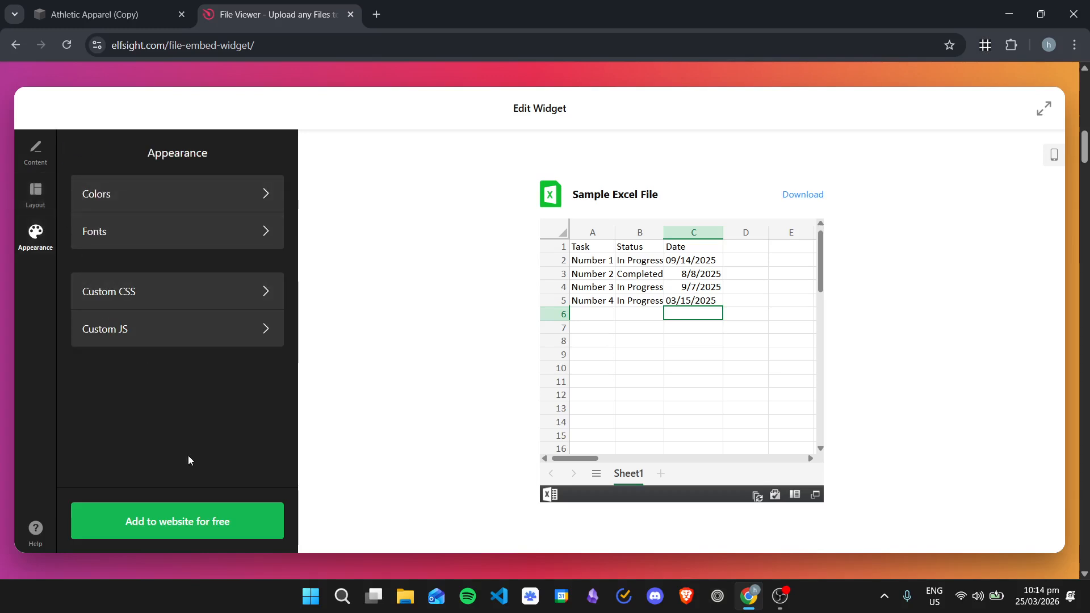
# Add the configured widget to the website for free and publish it.
pyautogui.click(243, 521)
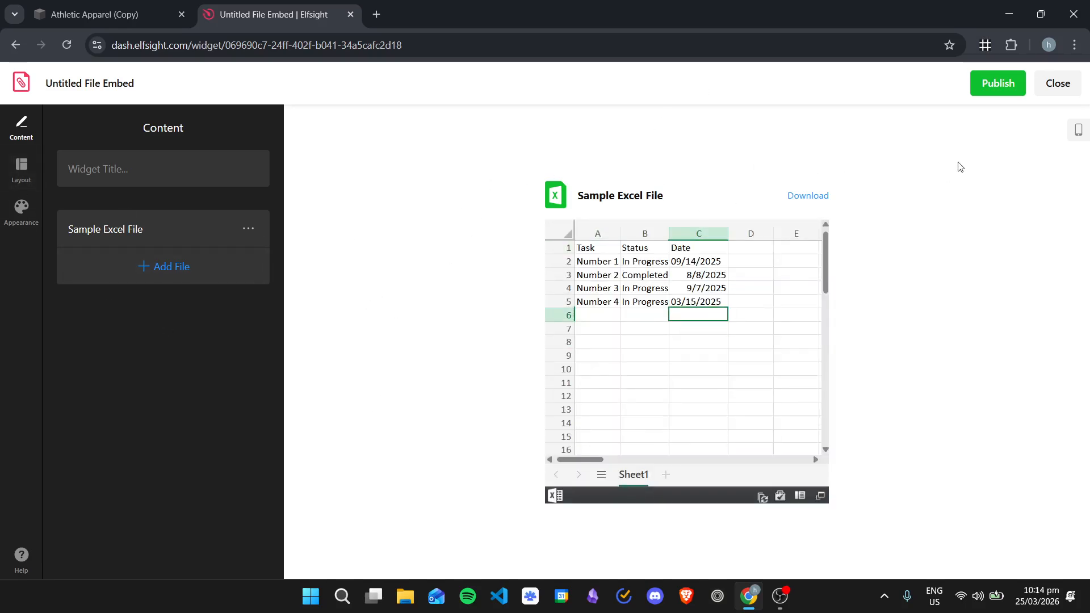
pyautogui.click(996, 84)
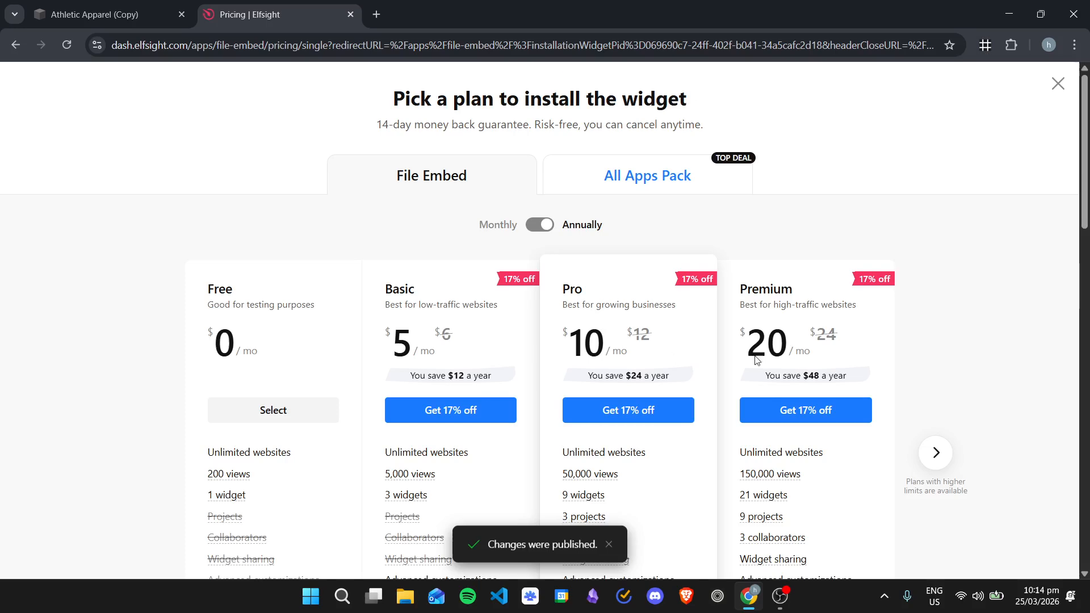
# Select the Free plan for the File Embed widget and copy its embed code.
pyautogui.scroll(-3, 771, 290)
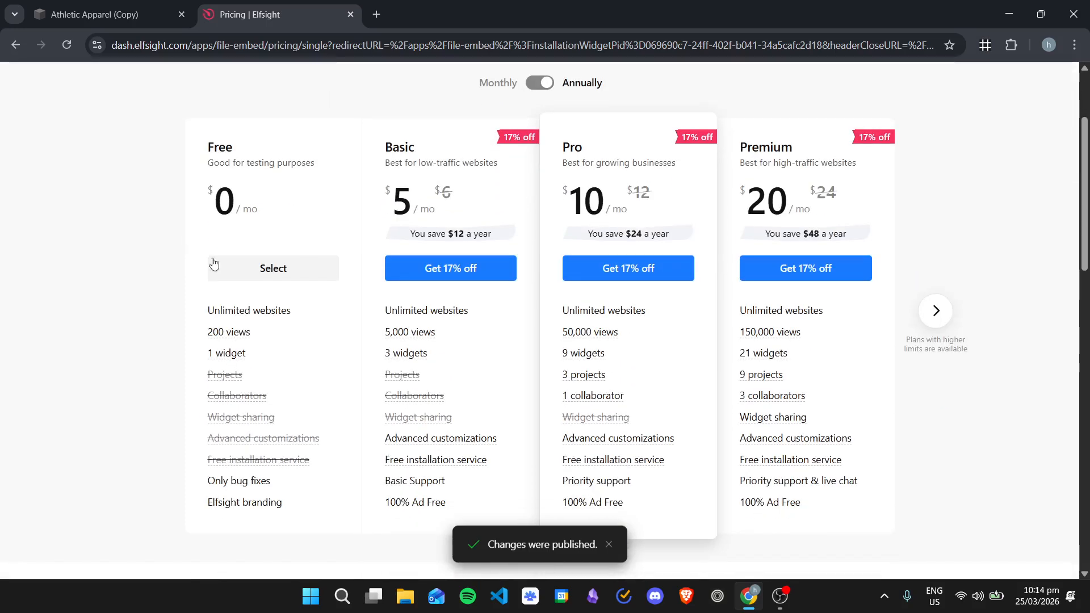
pyautogui.click(285, 273)
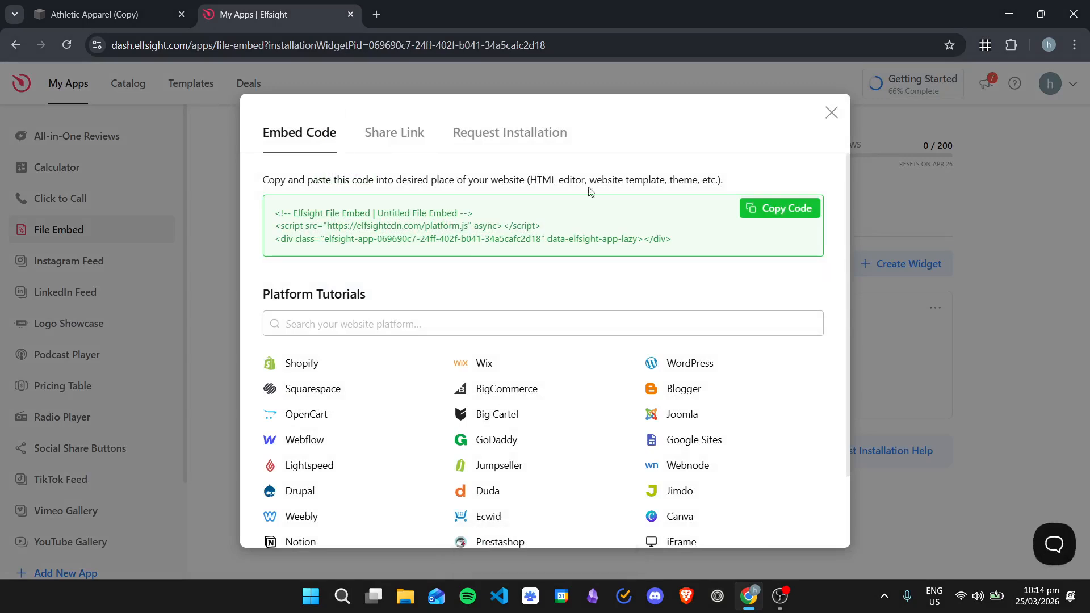
pyautogui.click(770, 213)
# Switch to the Squarespace page editor and add a blank section above the "Explore Our Membership Benefits!" section.
pyautogui.click(94, 15)
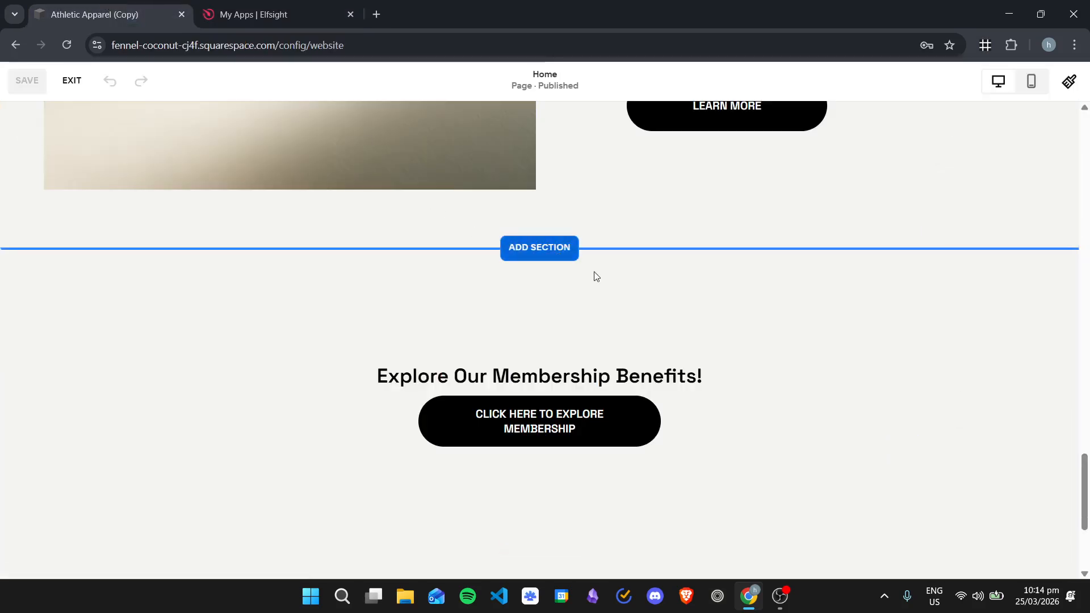
pyautogui.click(559, 251)
pyautogui.click(153, 206)
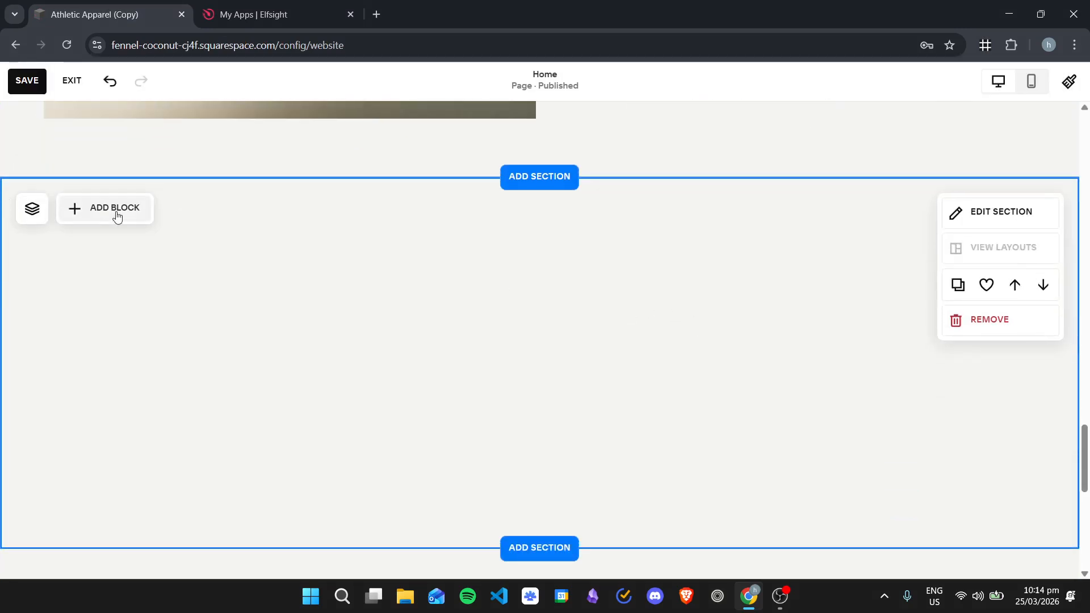
# Add an Embed block to the blank section and move it to the section's horizontal centre.
pyautogui.click(117, 216)
pyautogui.scroll(-6, 129, 340)
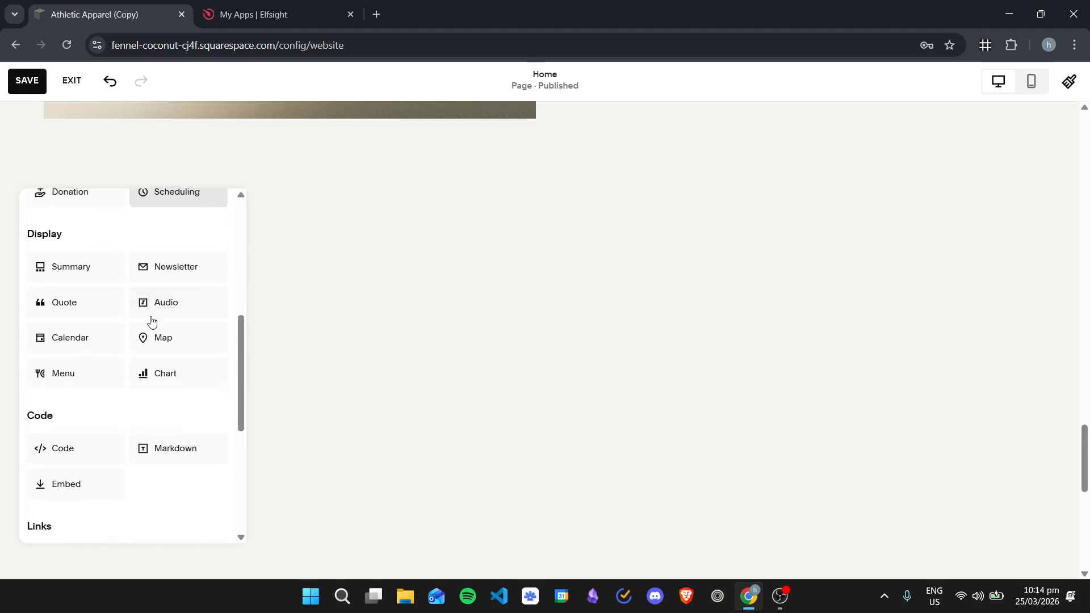
pyautogui.click(83, 491)
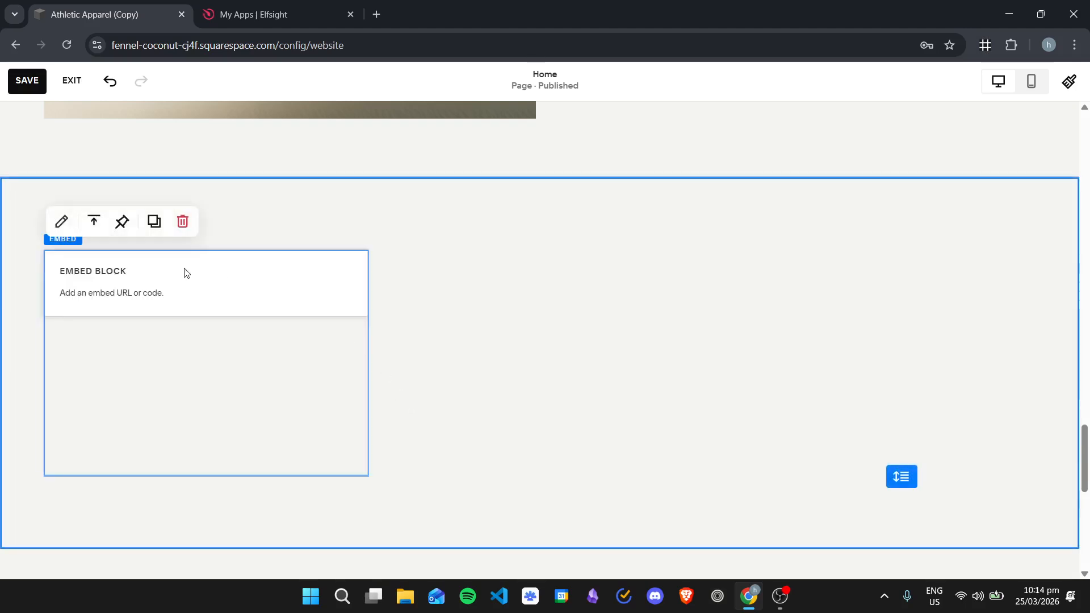
pyautogui.moveTo(187, 273); pyautogui.dragTo(526, 299)
# Set the Embed block to Code Snippet and paste the copied Elfsight widget code as its embed data.
pyautogui.doubleClick(527, 298)
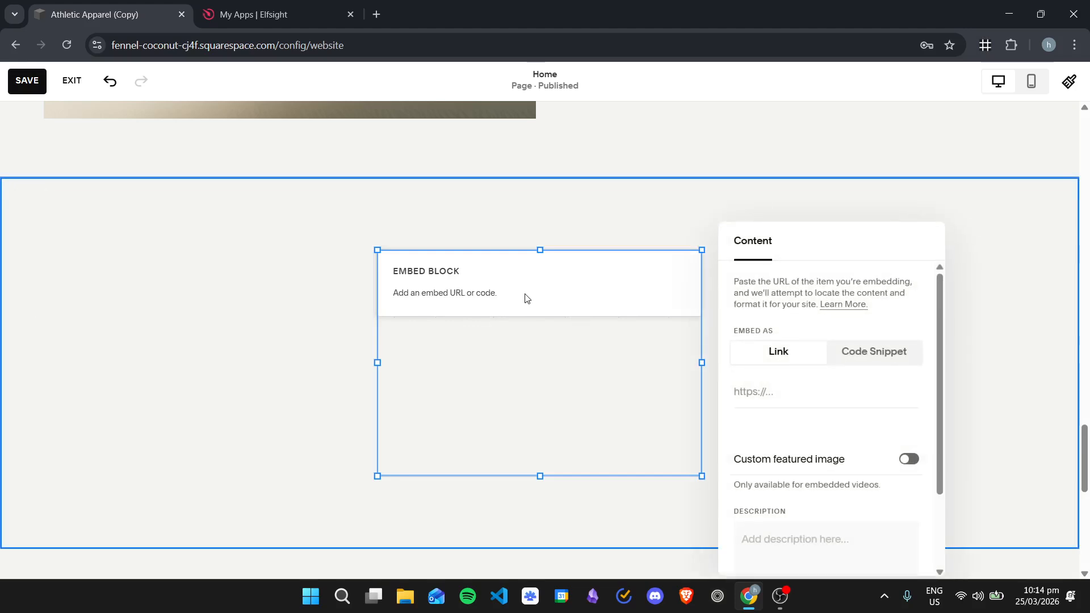
pyautogui.click(886, 354)
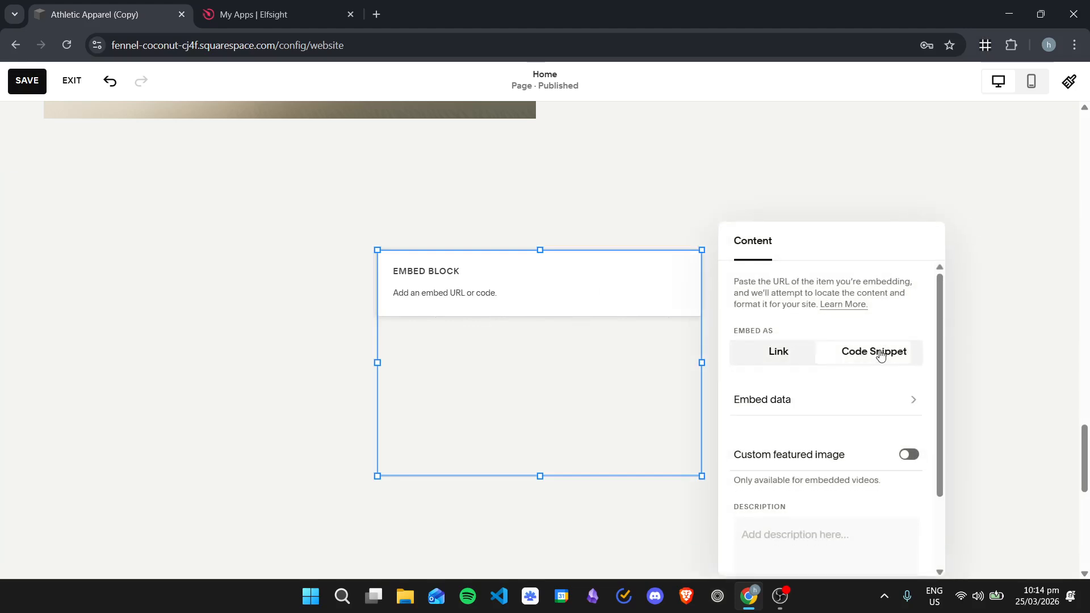
pyautogui.click(845, 405)
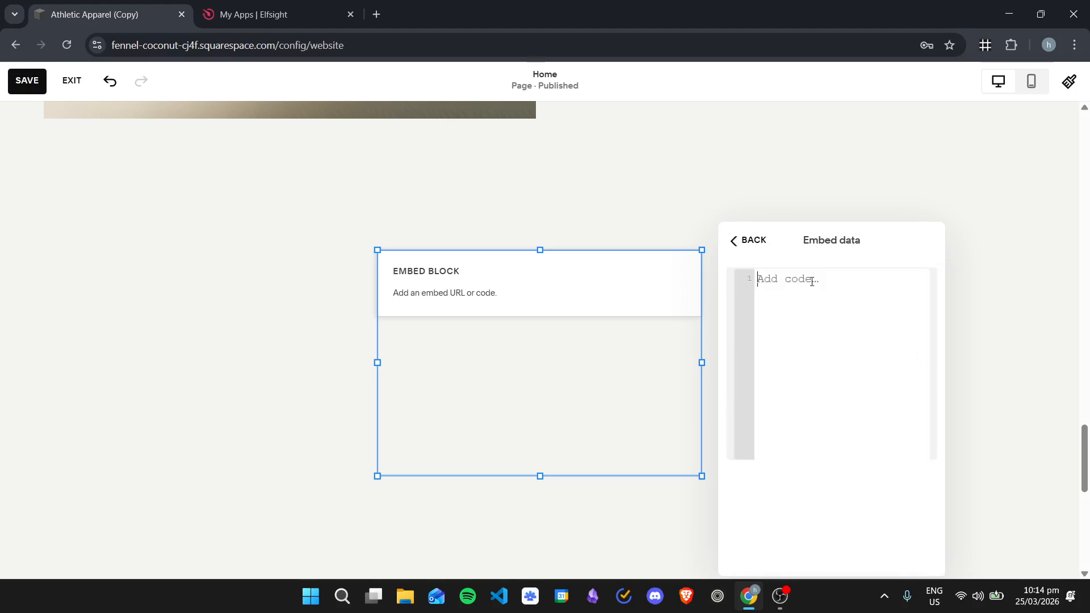
pyautogui.hotkey('ctrl', 'v')
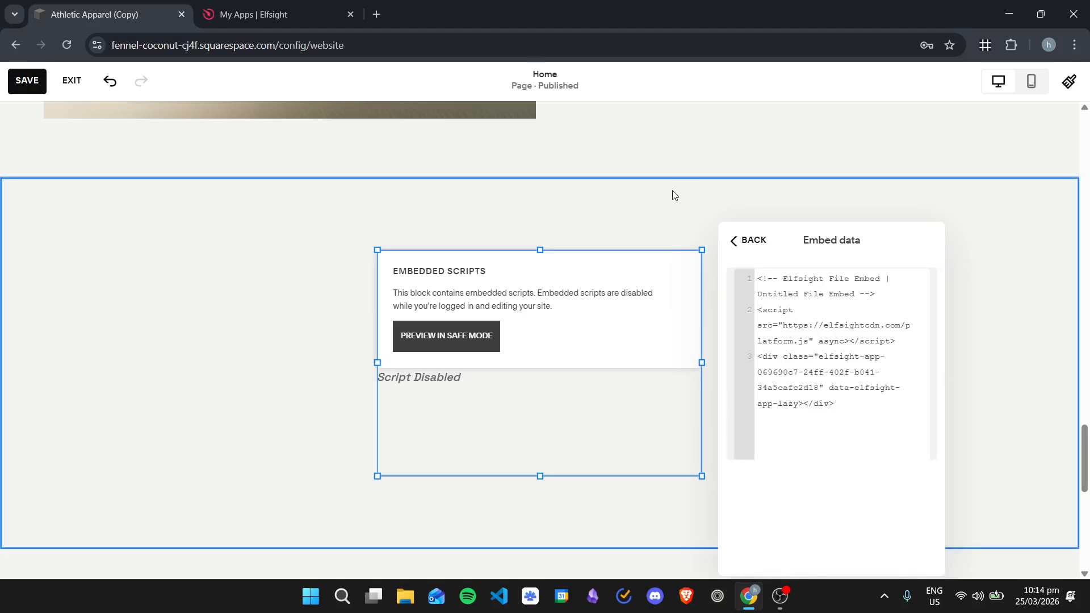
pyautogui.click(675, 238)
# Make the embed block taller and widen it on both sides, and save the page.
pyautogui.click(510, 362)
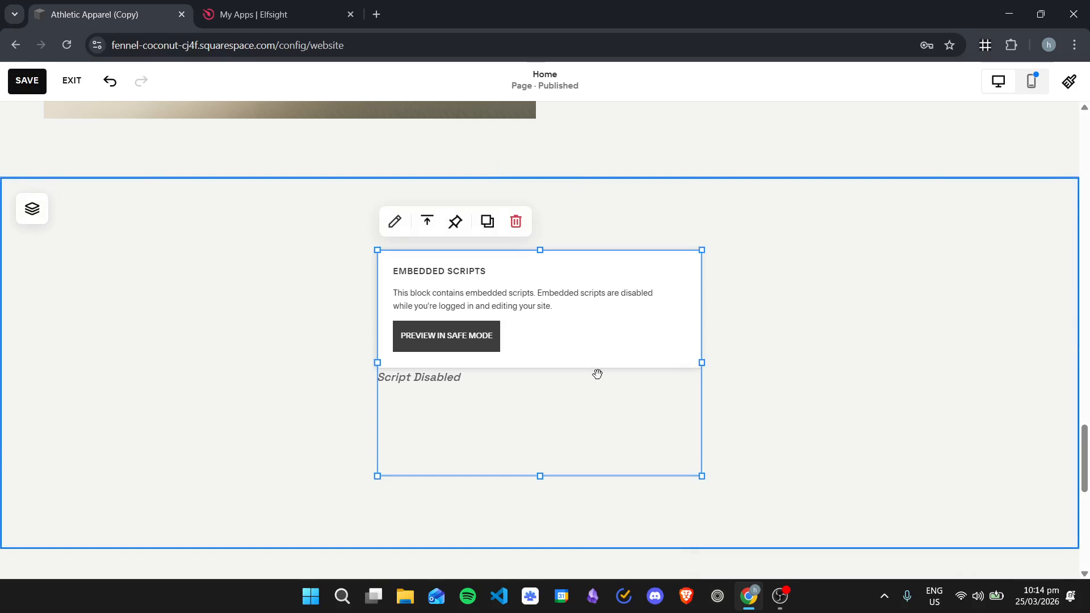
pyautogui.scroll(-1, 568, 392)
pyautogui.moveTo(536, 408); pyautogui.dragTo(547, 504)
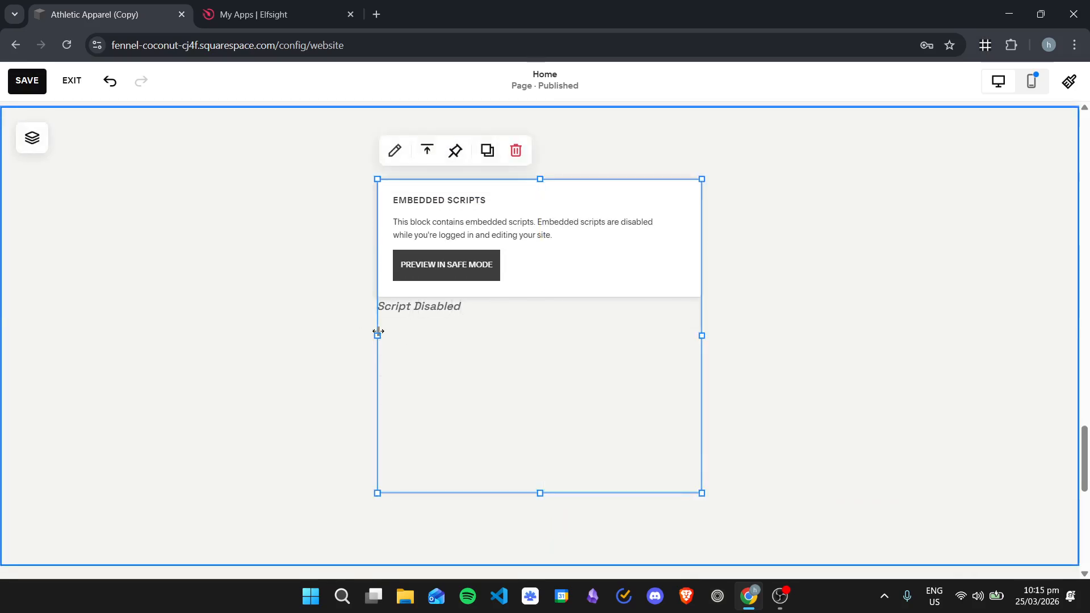
pyautogui.moveTo(377, 334); pyautogui.dragTo(335, 335)
pyautogui.moveTo(704, 336); pyautogui.dragTo(759, 343)
pyautogui.moveTo(550, 299); pyautogui.dragTo(591, 318)
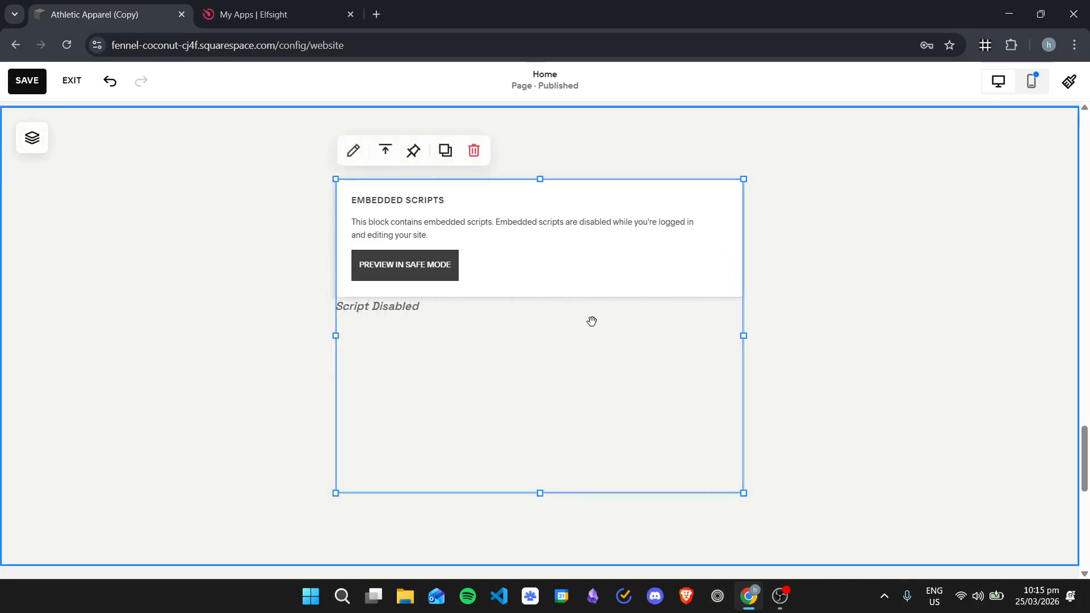
pyautogui.click(27, 80)
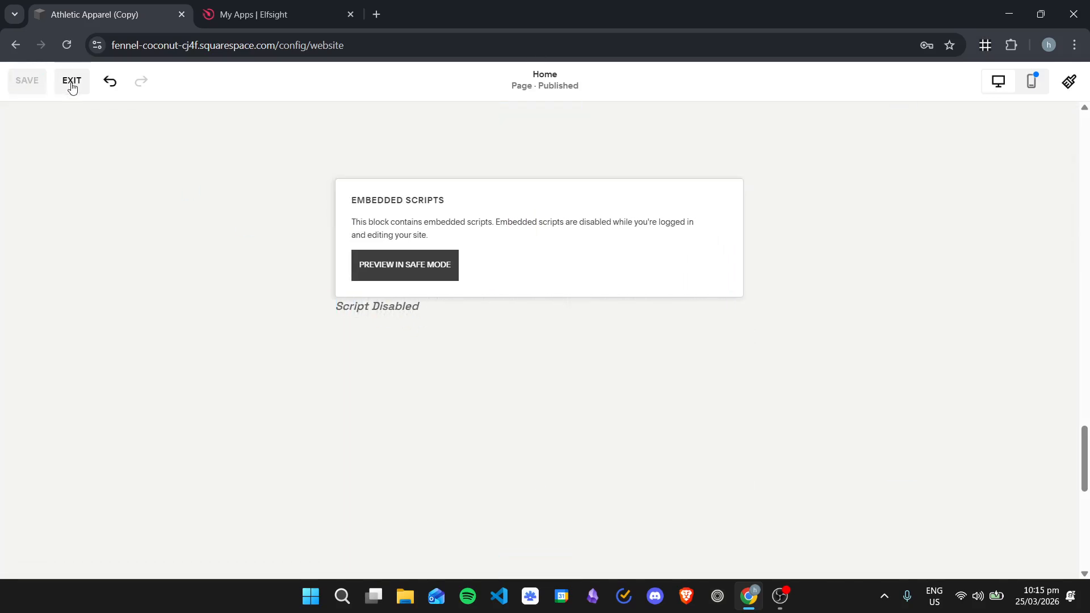
# Exit editing mode and examine the embedded Excel widget near the end of the Home page.
pyautogui.click(72, 82)
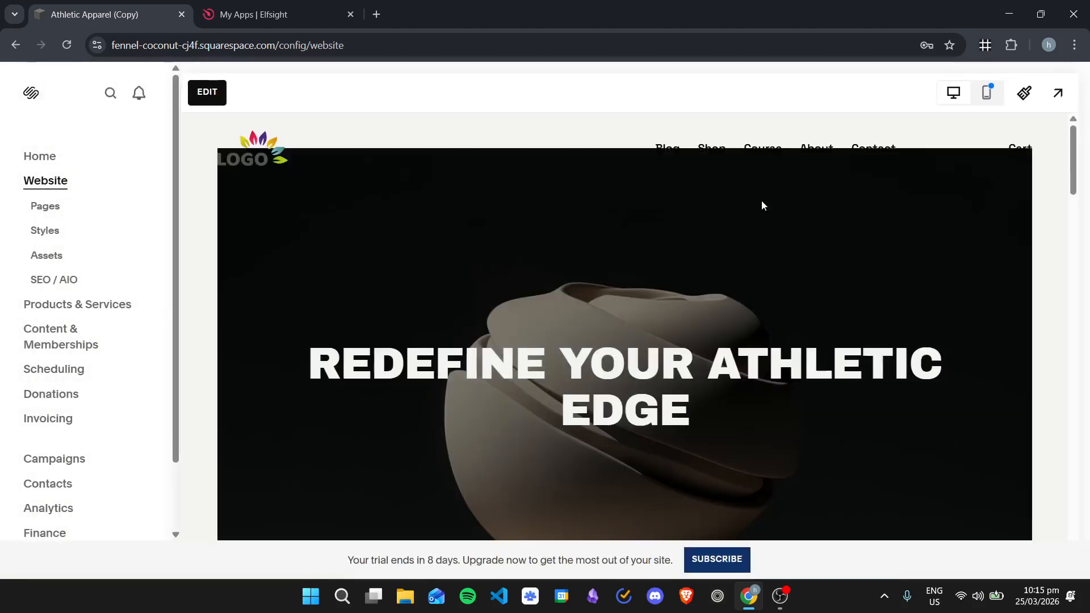
pyautogui.scroll(-15, 787, 282)
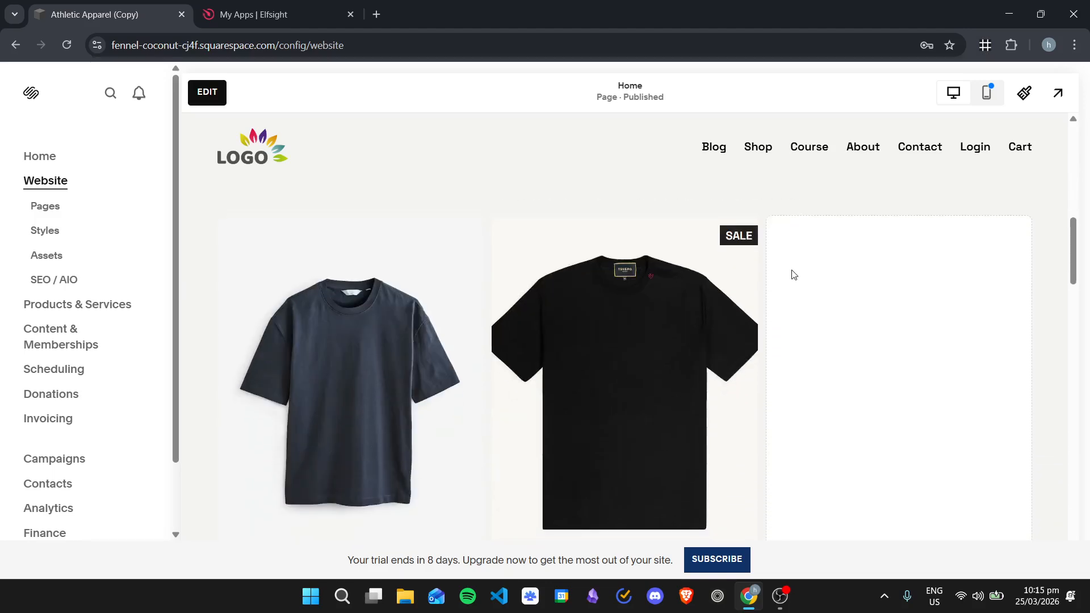
pyautogui.scroll(-10, 792, 278)
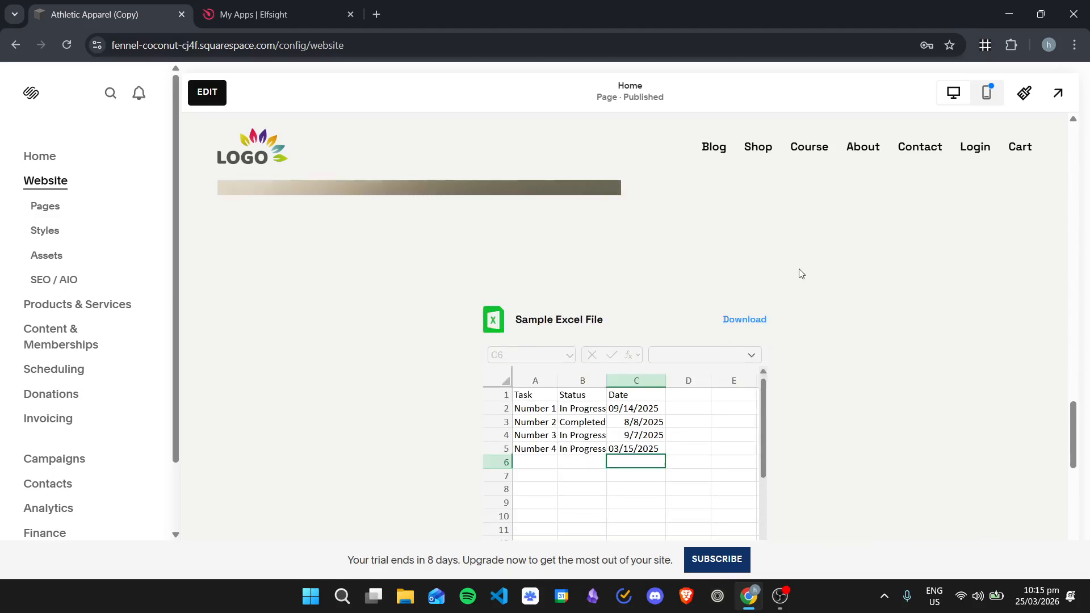
pyautogui.scroll(2, 817, 401)
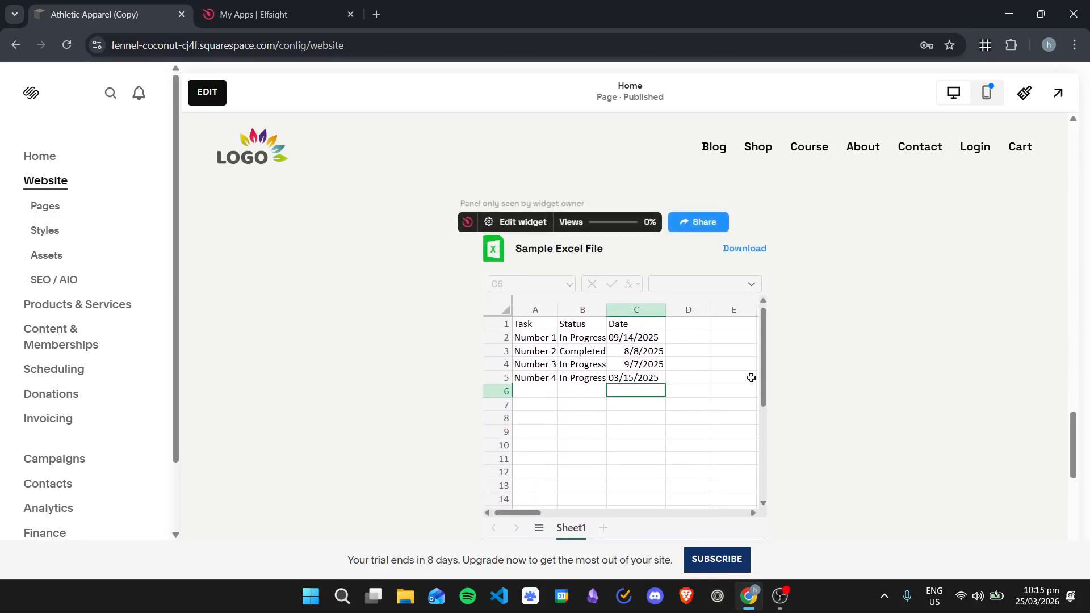
pyautogui.scroll(-3, 693, 348)
pyautogui.scroll(3, 704, 374)
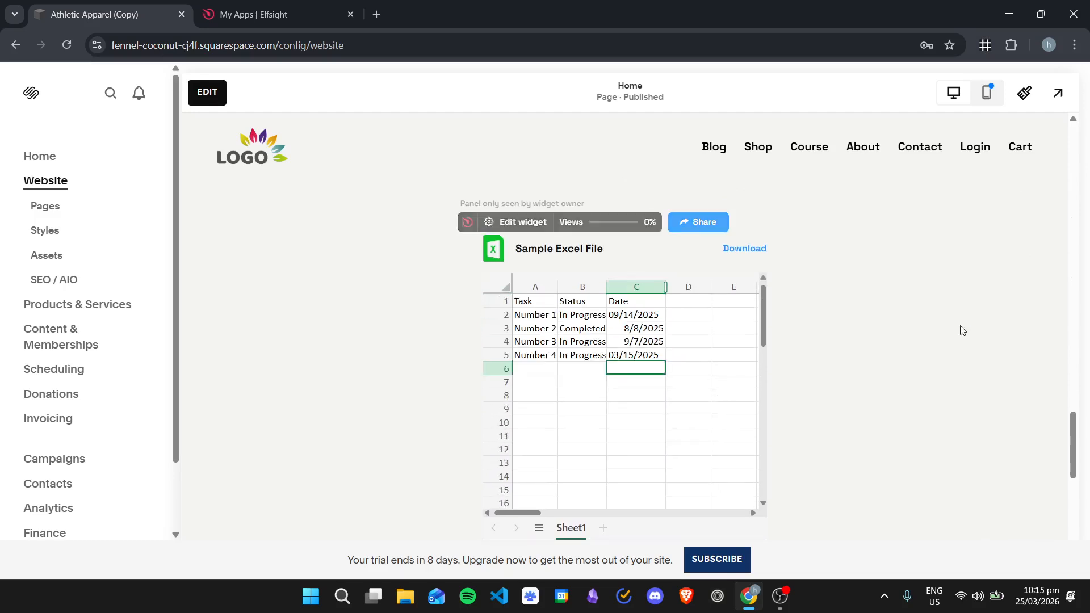
pyautogui.scroll(-2, 933, 312)
pyautogui.scroll(1, 931, 315)
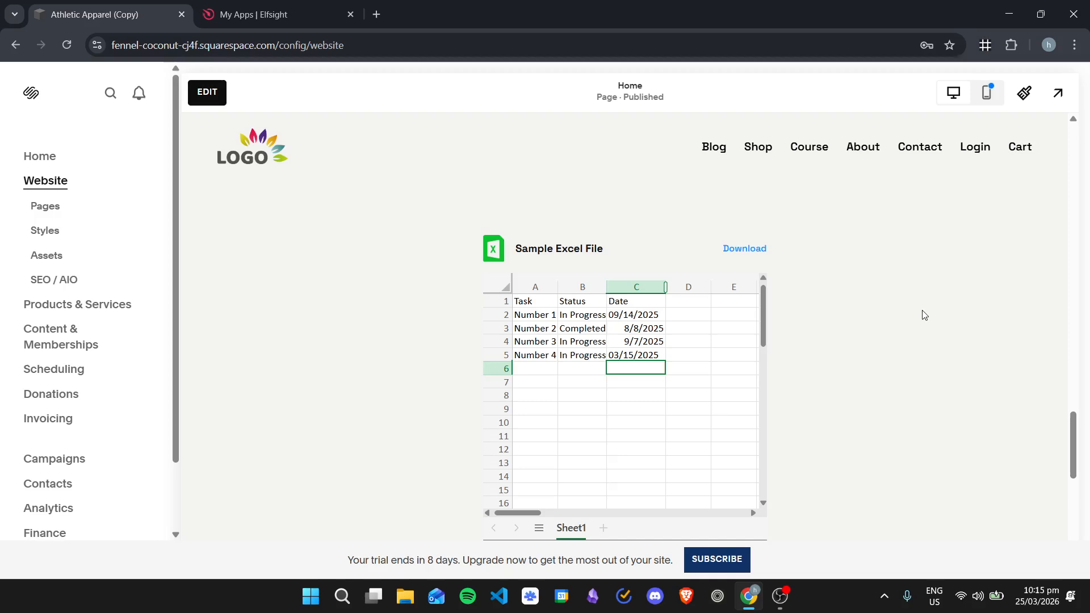